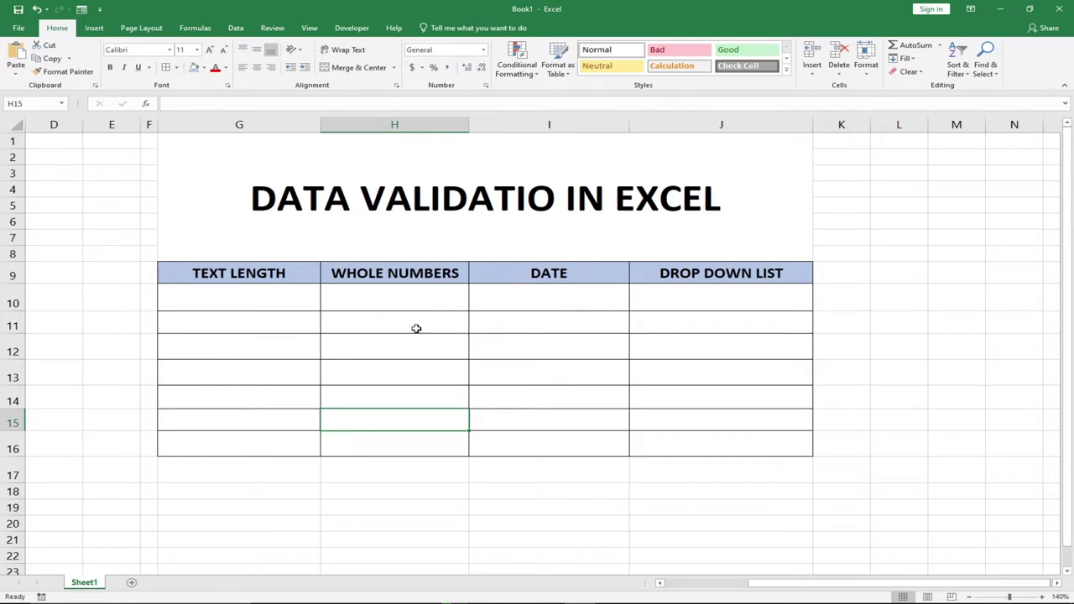
scroll(453, 326, down, 2)
scroll(310, 298, up, 2)
click(218, 300)
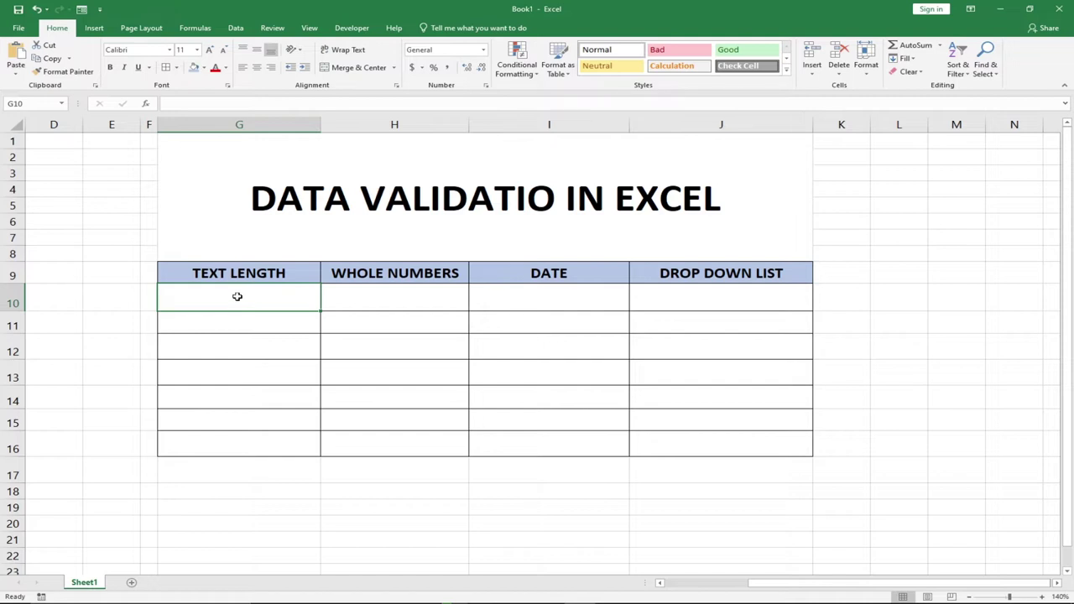
click(357, 306)
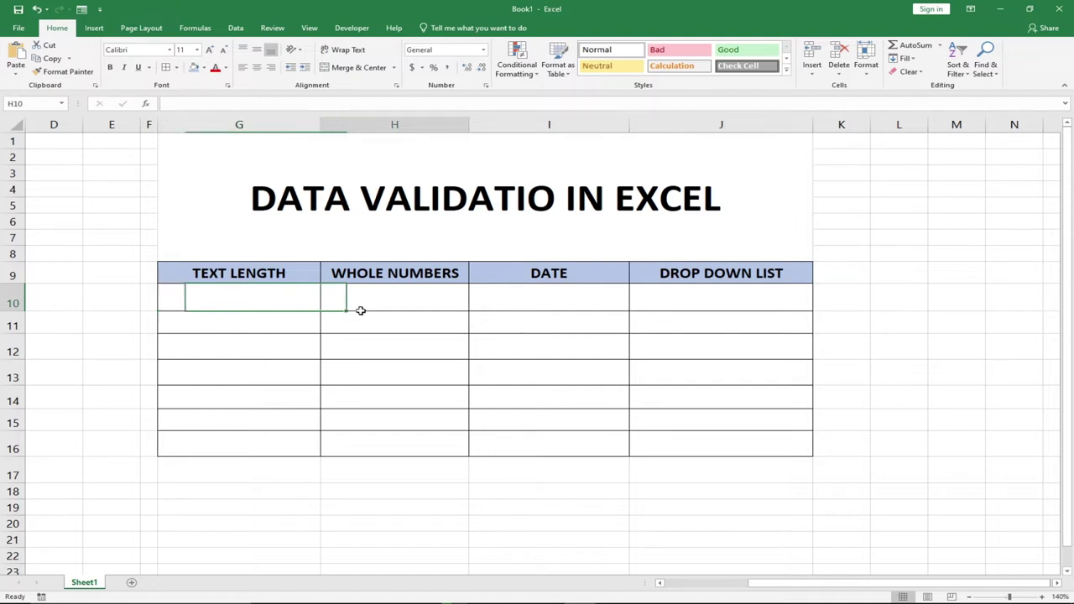
click(564, 306)
scroll(566, 304, down, 3)
scroll(566, 304, up, 3)
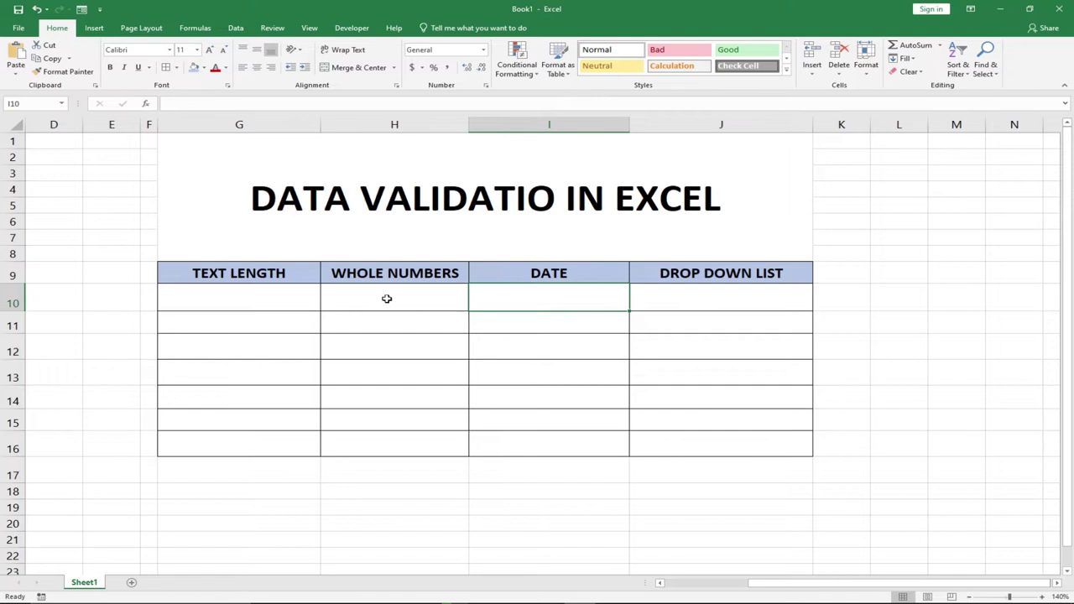
click(206, 299)
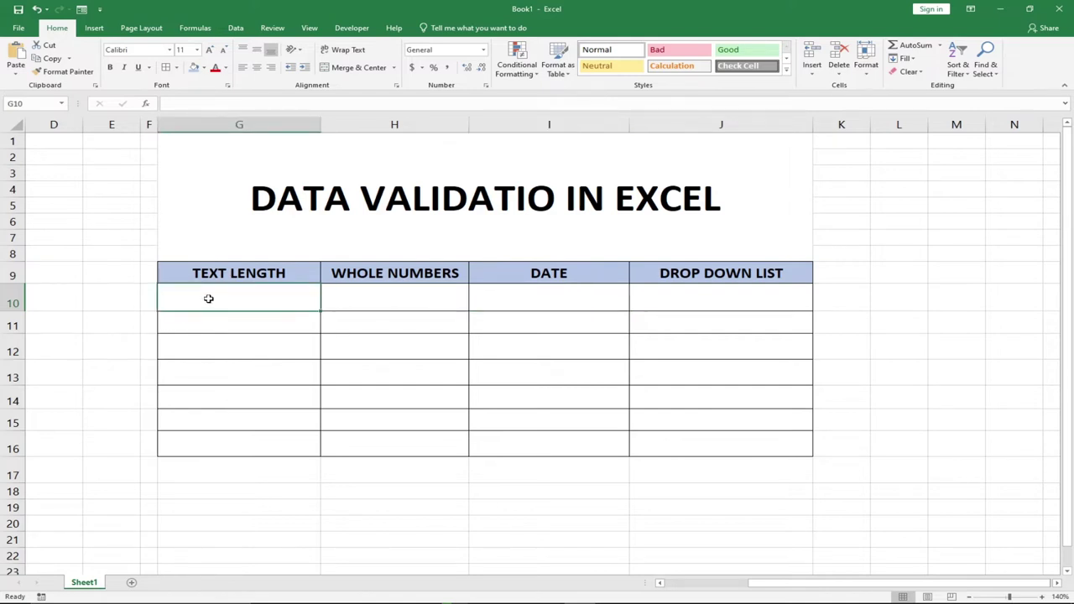
scroll(210, 298, down, 1)
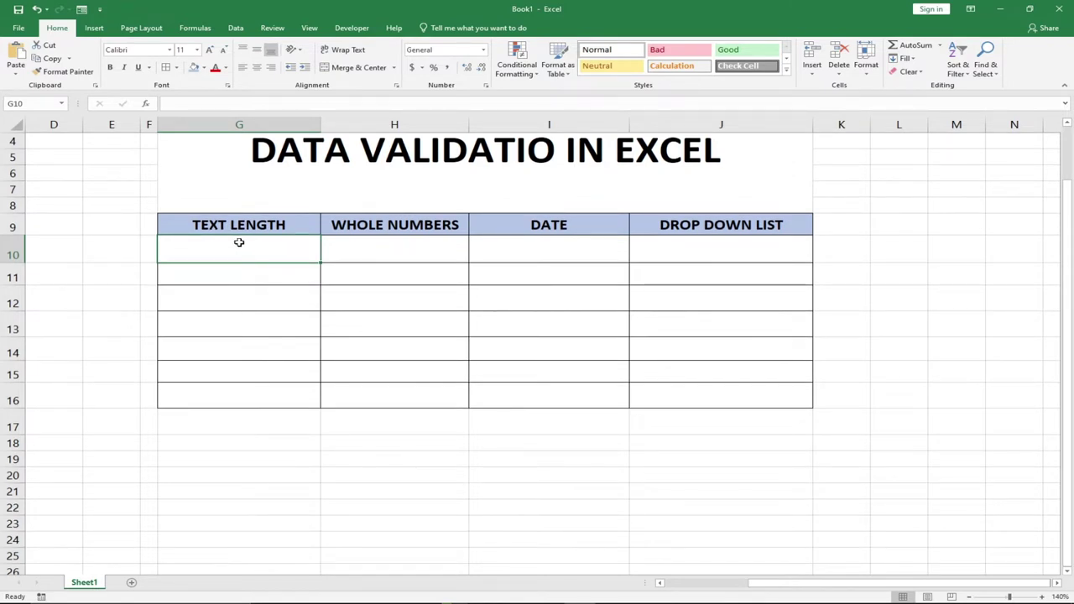
click(366, 246)
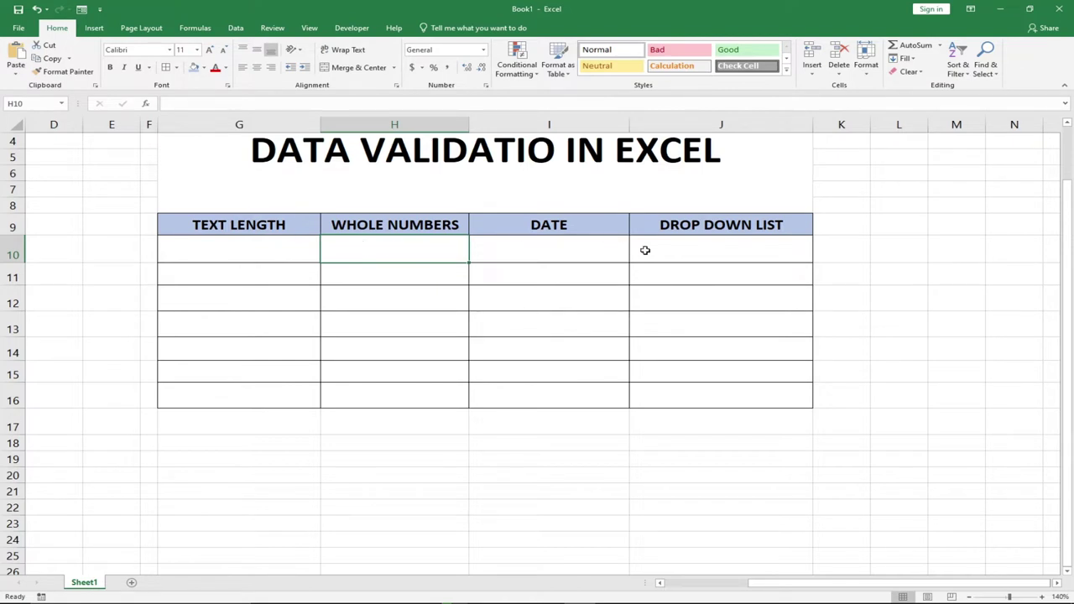
click(712, 248)
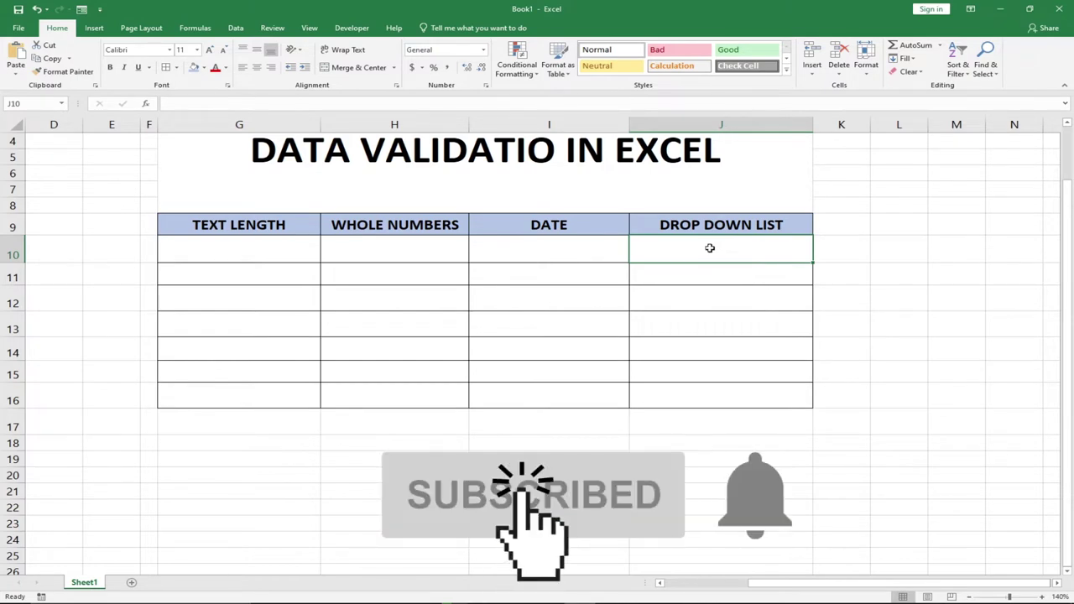
scroll(710, 246, up, 1)
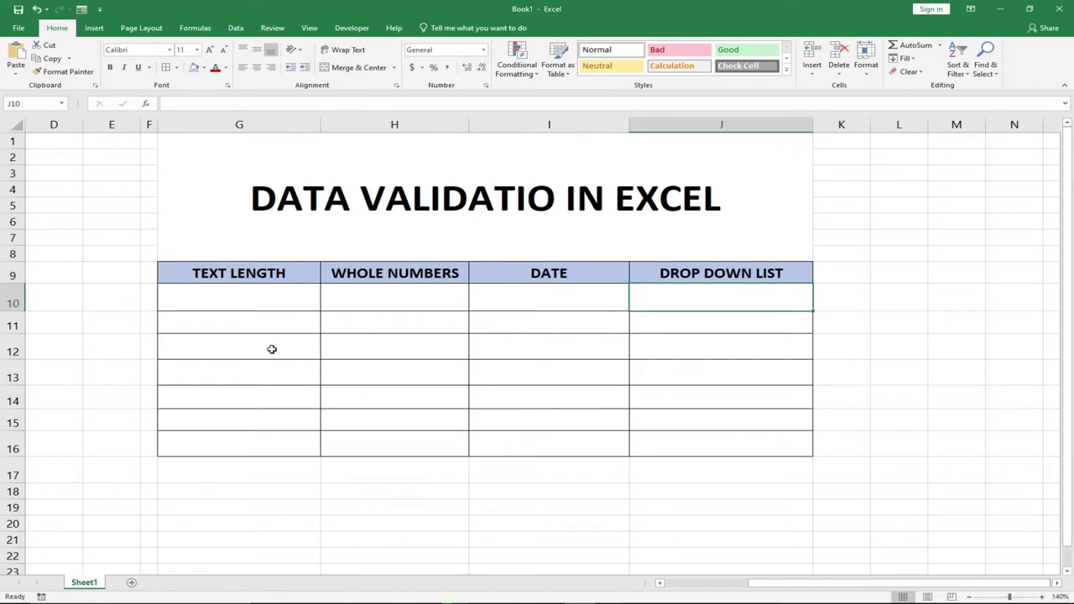
Step: Open data validation for the TEXT LENGTH cells G10:G16 and allow only the Text length criterion
drag(217, 299, 235, 452)
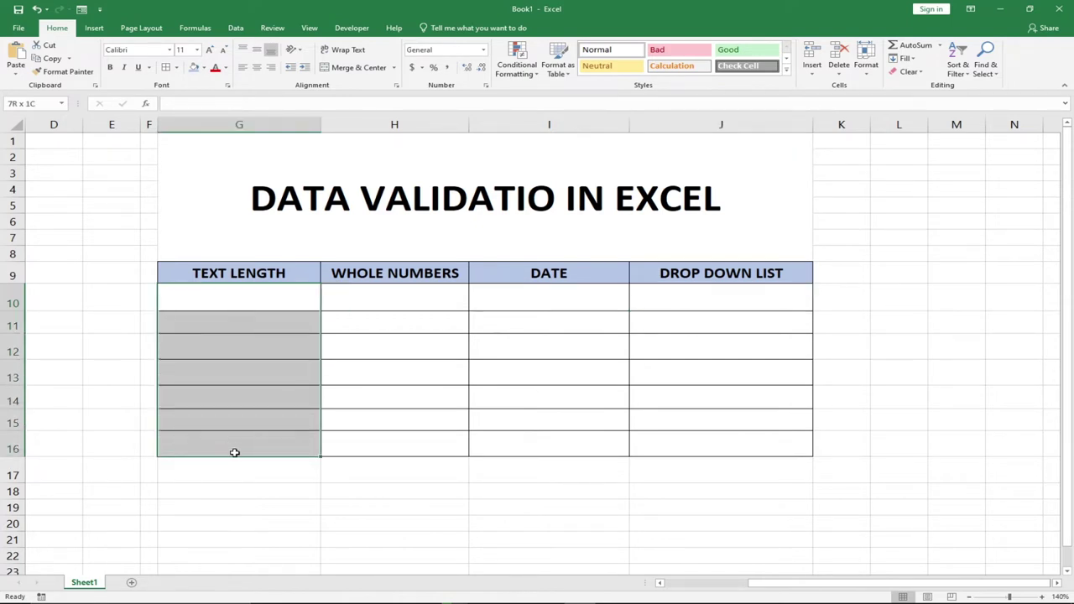
click(206, 328)
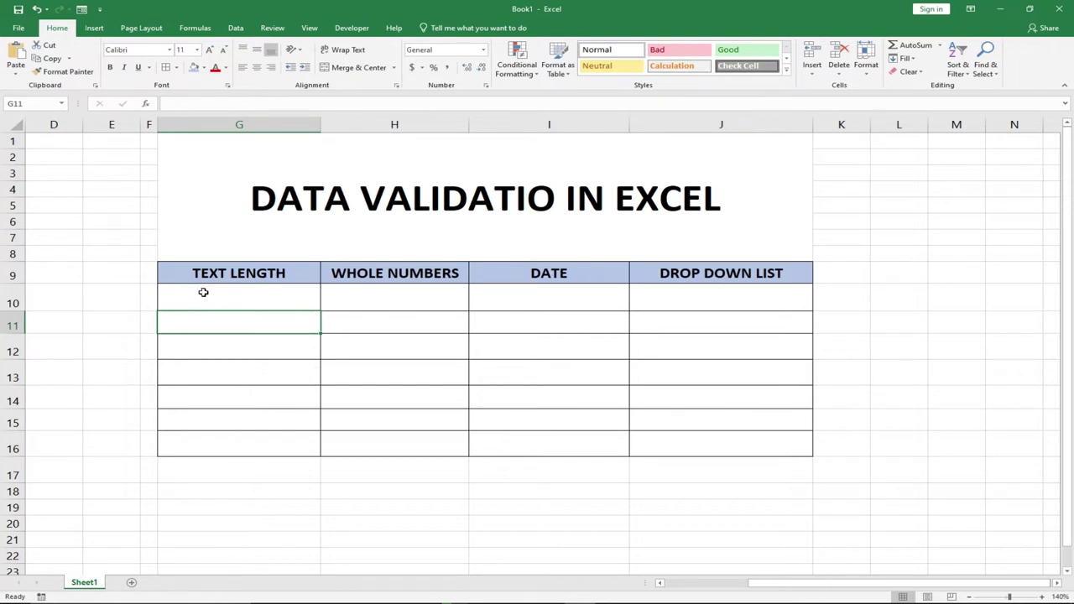
drag(197, 300, 227, 436)
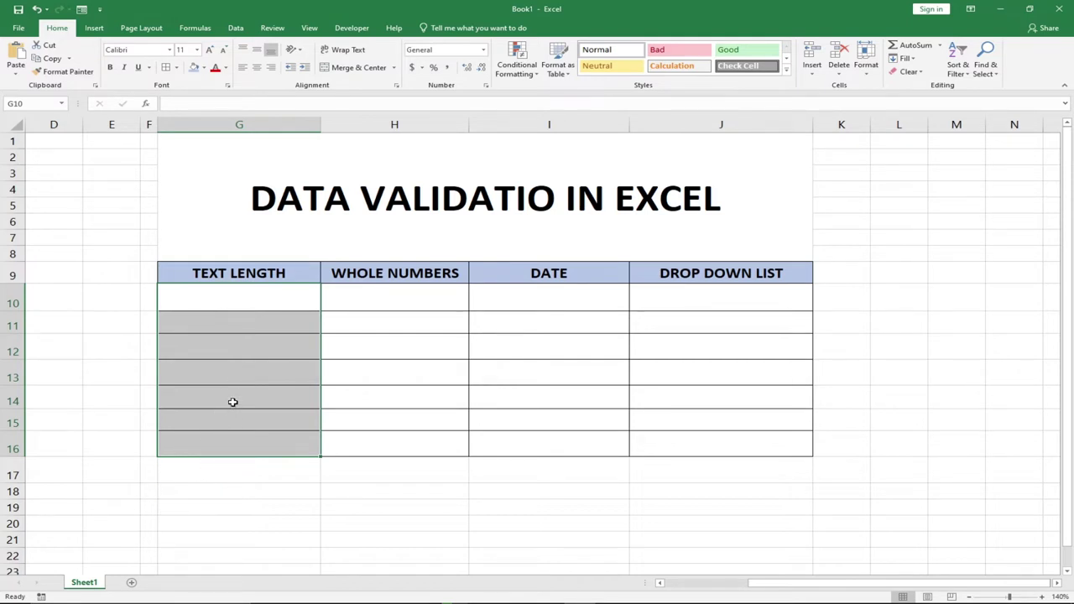
click(236, 28)
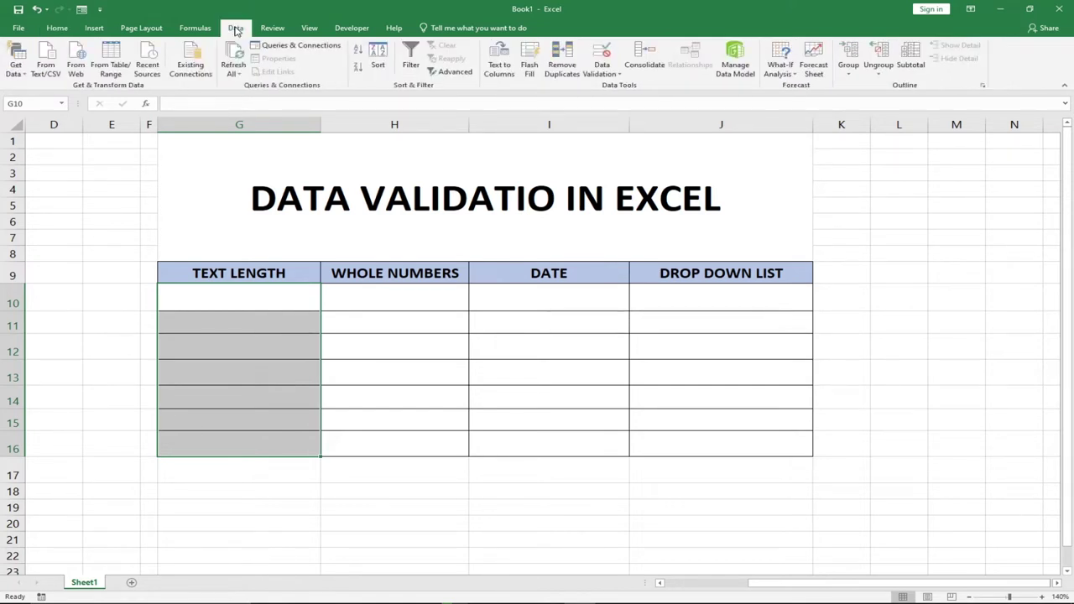
click(616, 75)
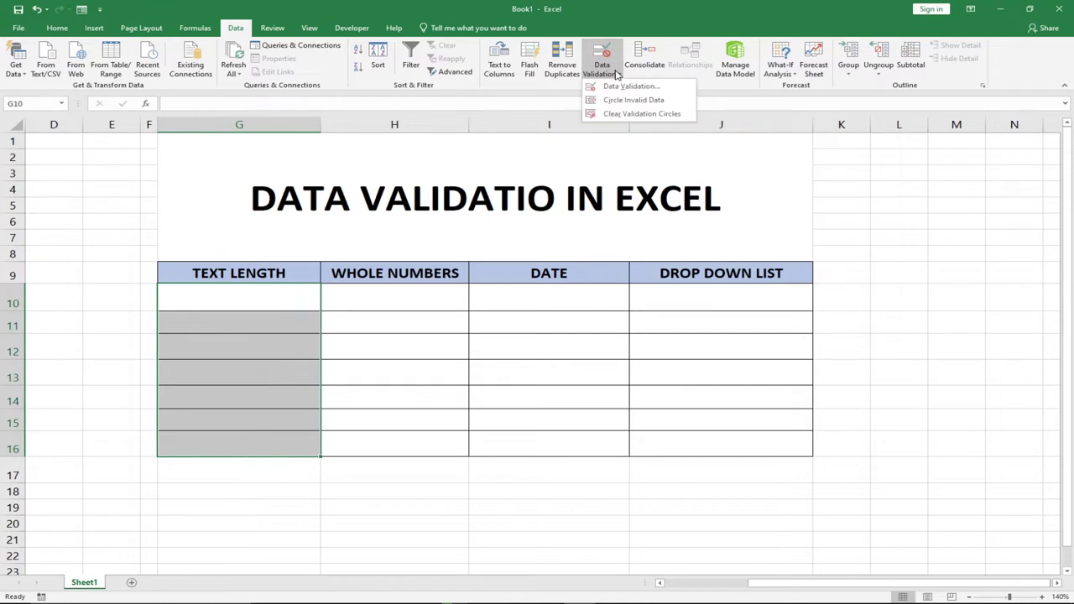
click(619, 88)
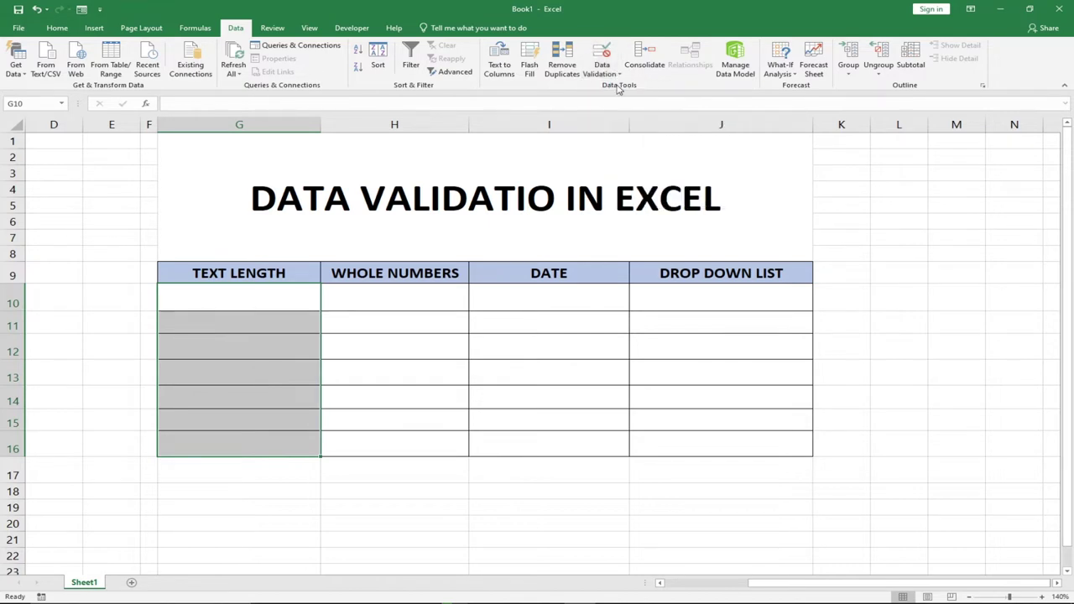
drag(655, 135, 654, 161)
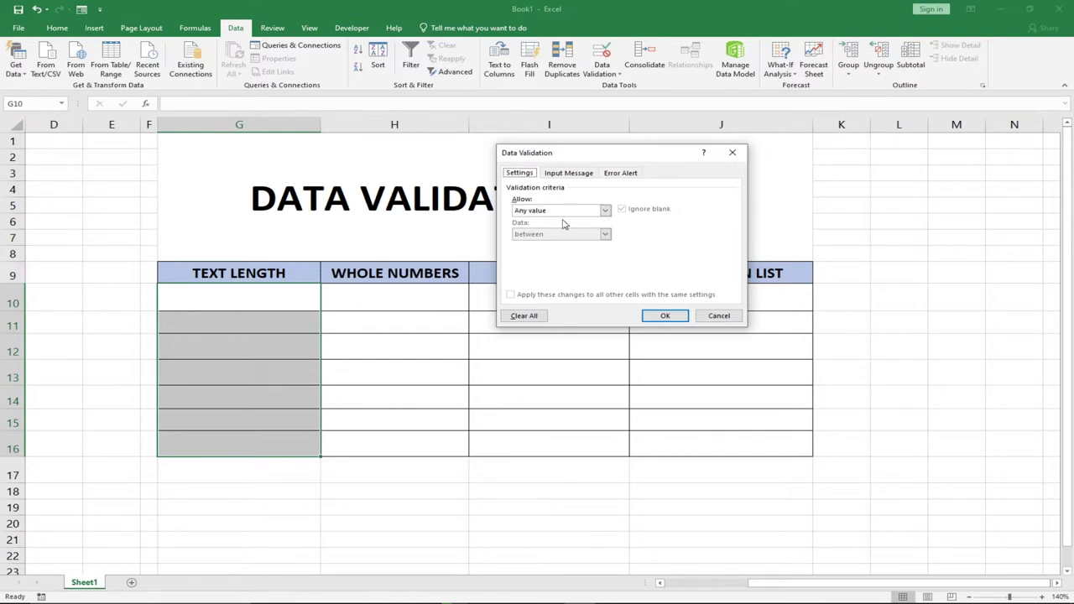
click(605, 211)
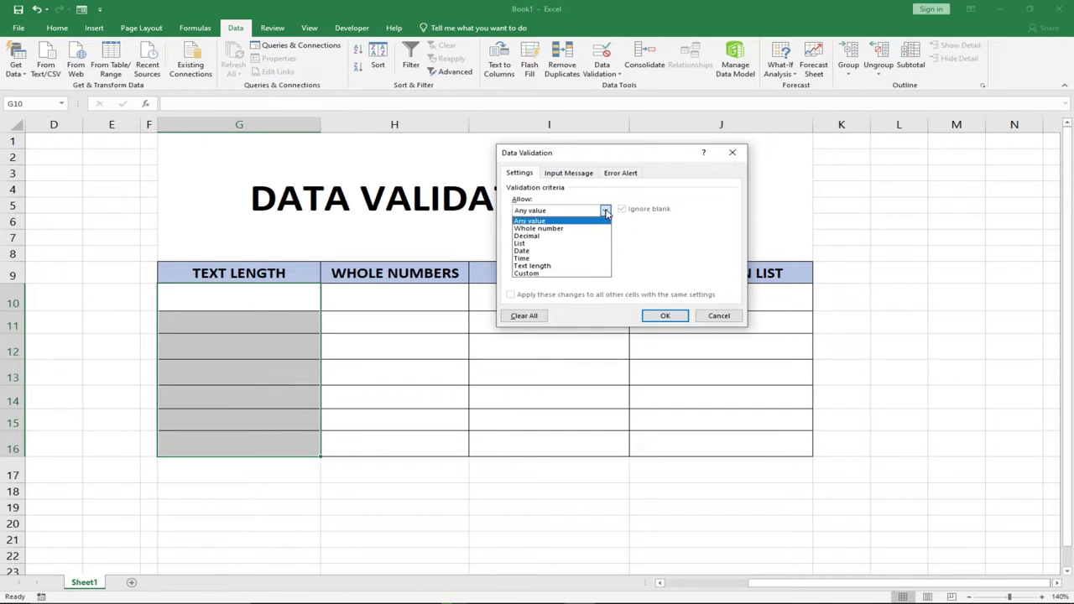
click(556, 266)
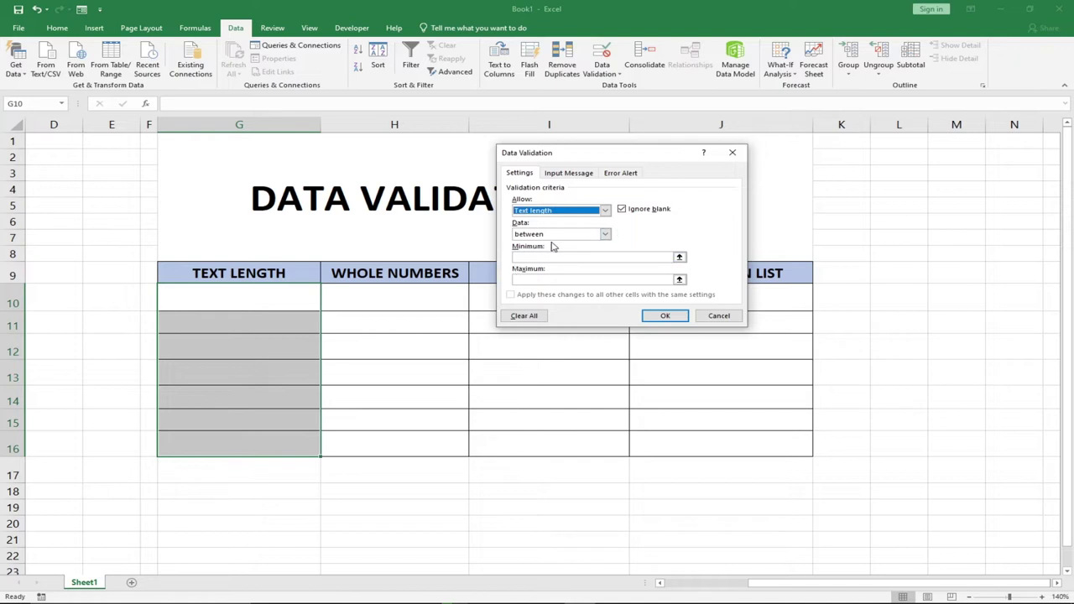
Step: Restrict the text length to between a minimum of 3 and a maximum of 5 and apply the rule
click(605, 235)
click(605, 236)
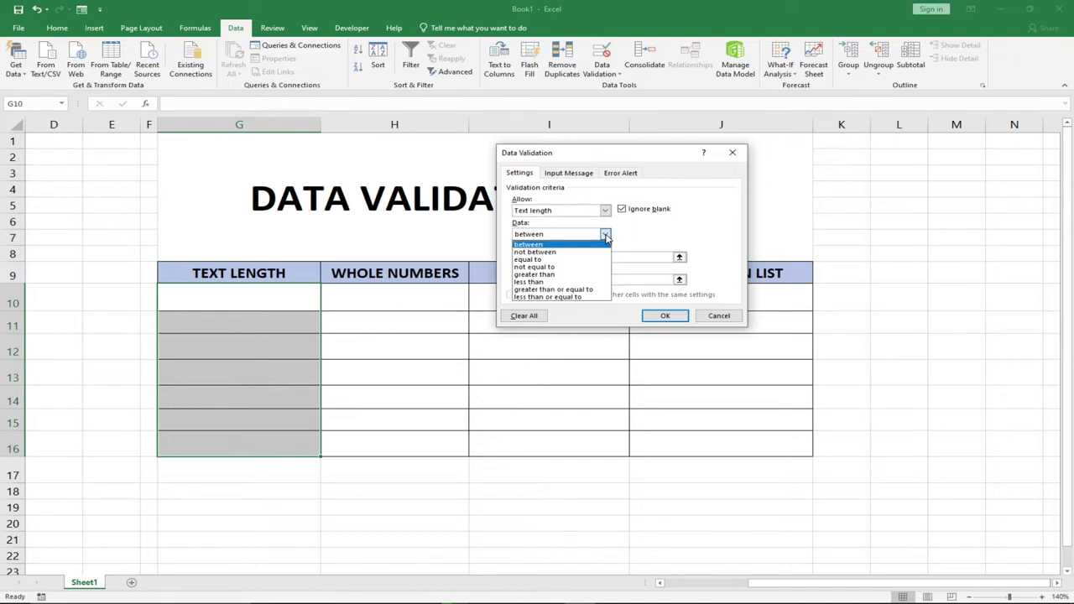
click(606, 237)
click(566, 257)
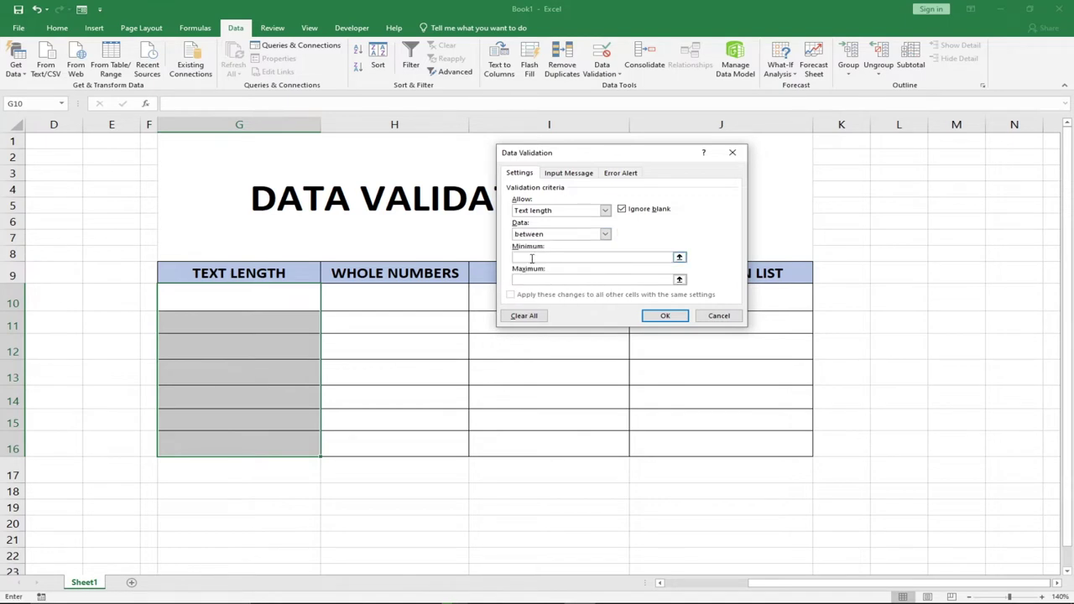
text(3)
click(534, 280)
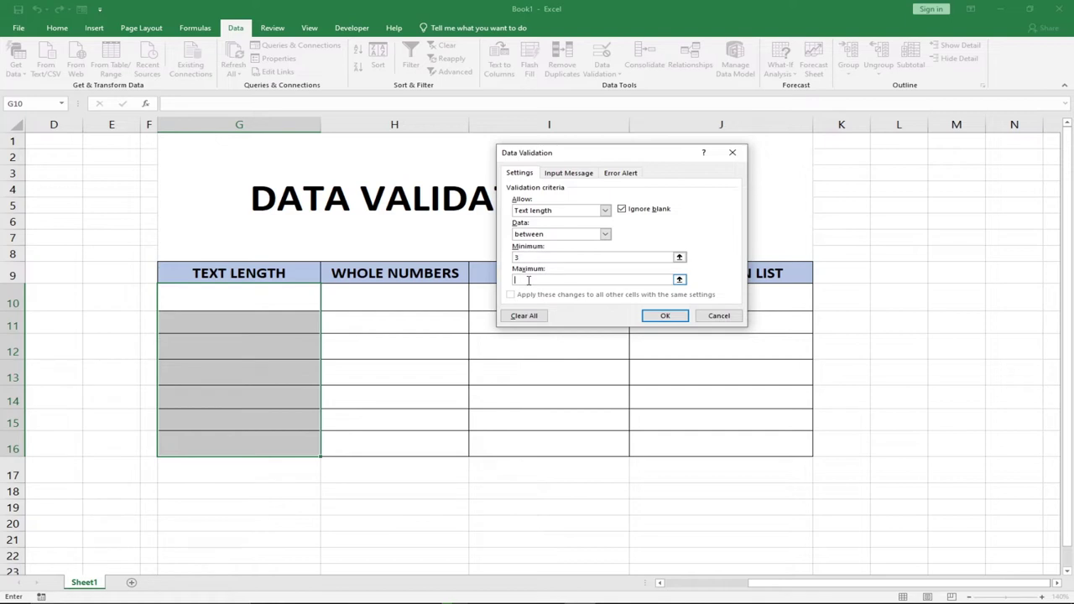
text(5)
click(527, 257)
click(665, 315)
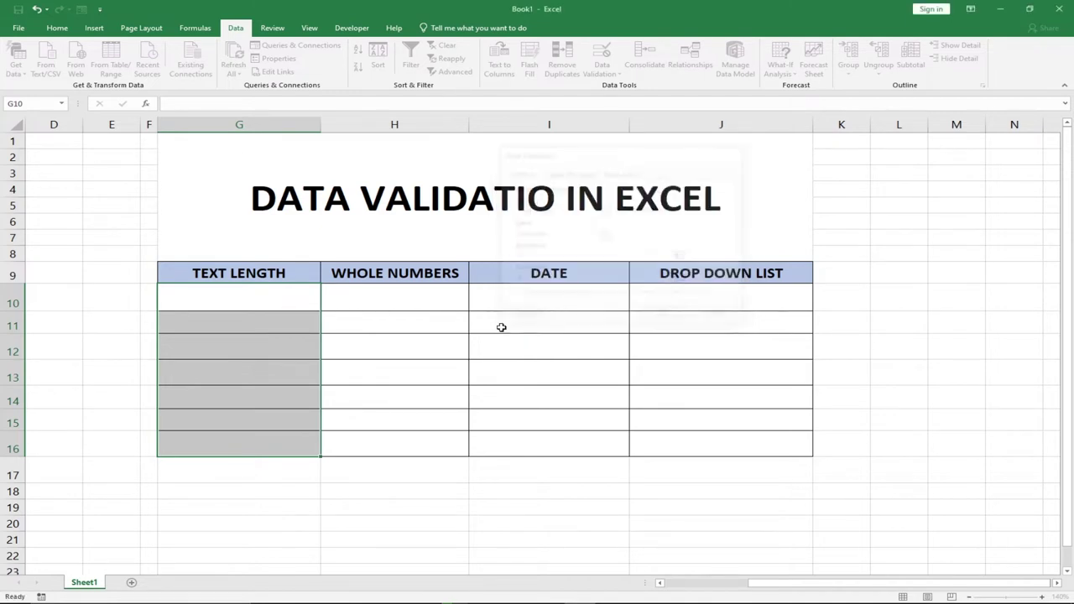
Step: Try to enter a seven-letter first name in cell G10 to test the text-length rule, and dismiss the alert
click(265, 308)
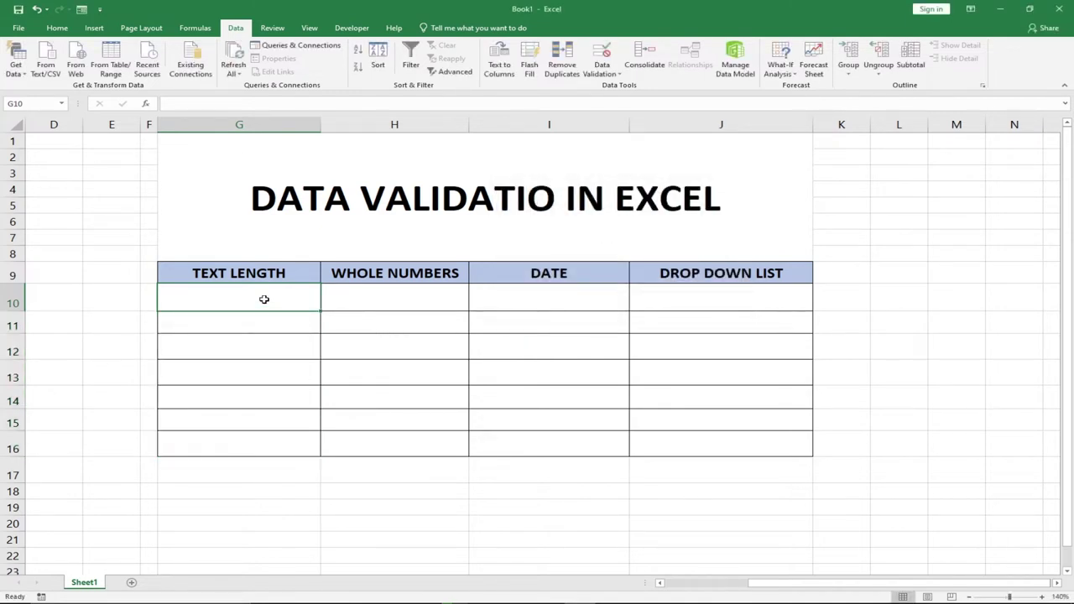
text(11)
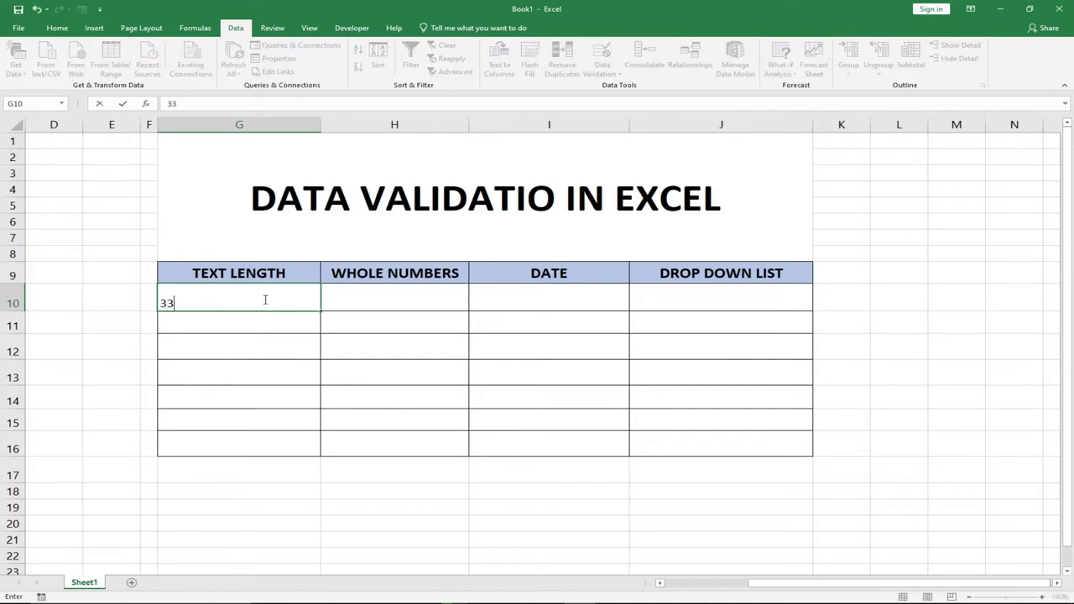
key(BackSpace)
key(BackSpace)
text(ama)
key(BackSpace)
key(BackSpace)
key(BackSpace)
text(timothy)
click(264, 335)
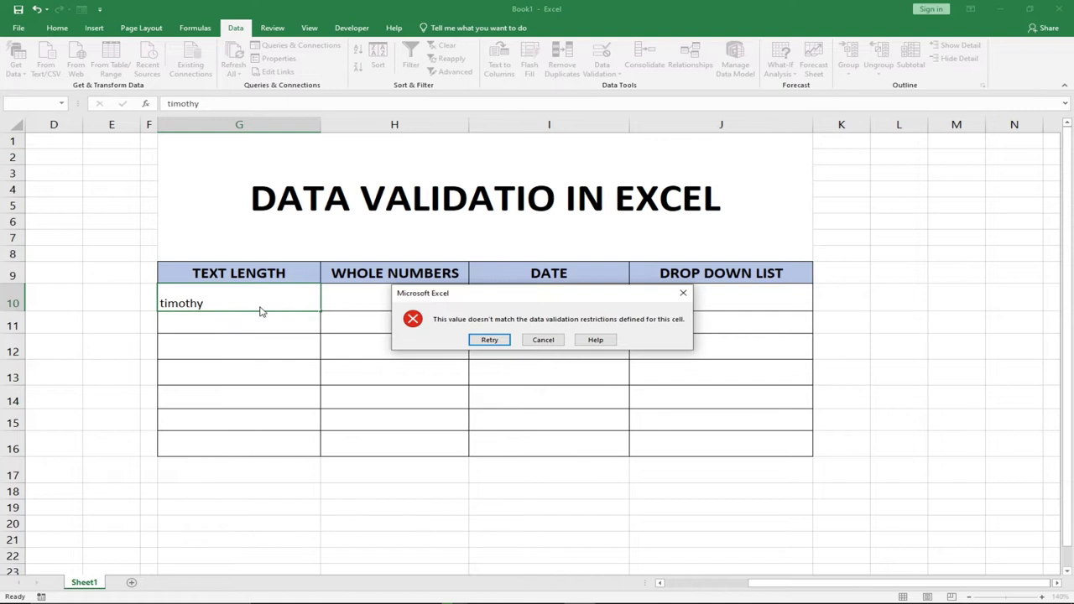
click(684, 295)
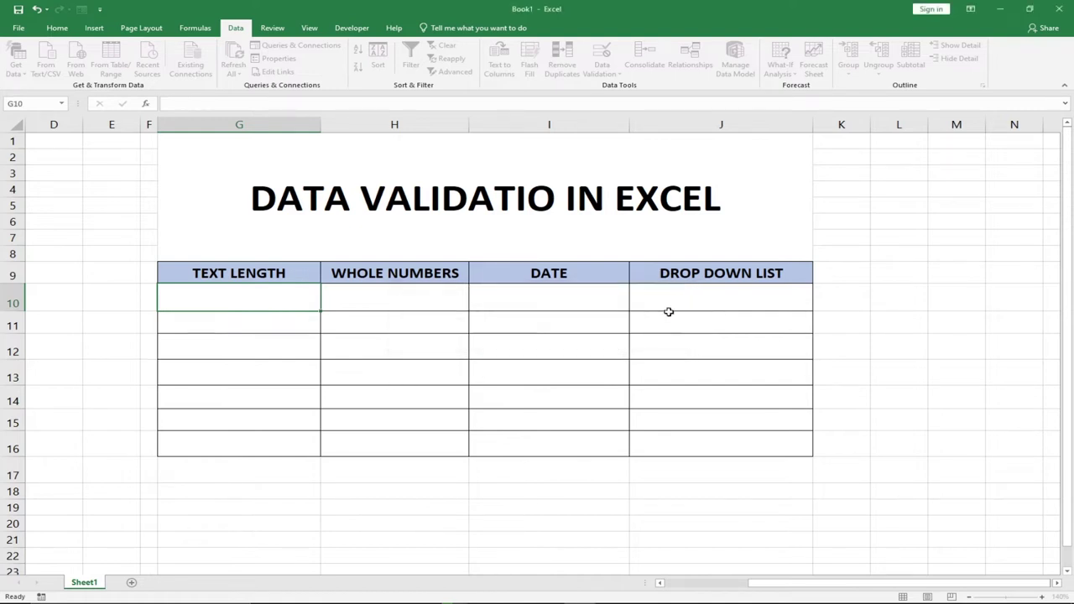
Step: Enter a three-letter first name in cell G10 under TEXT LENGTH
double_click(224, 299)
text(Ama)
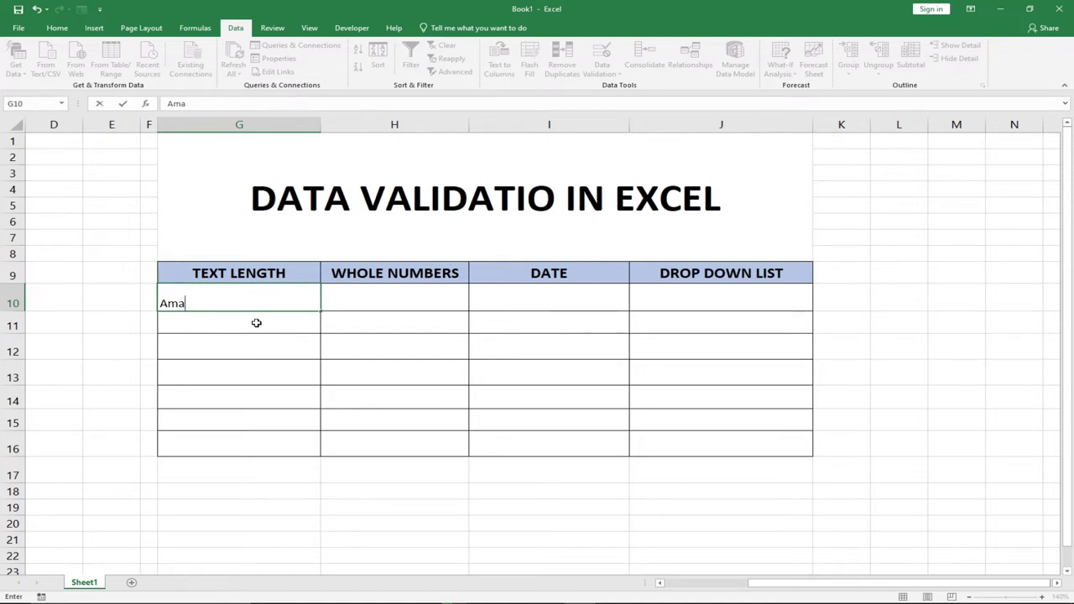
click(256, 323)
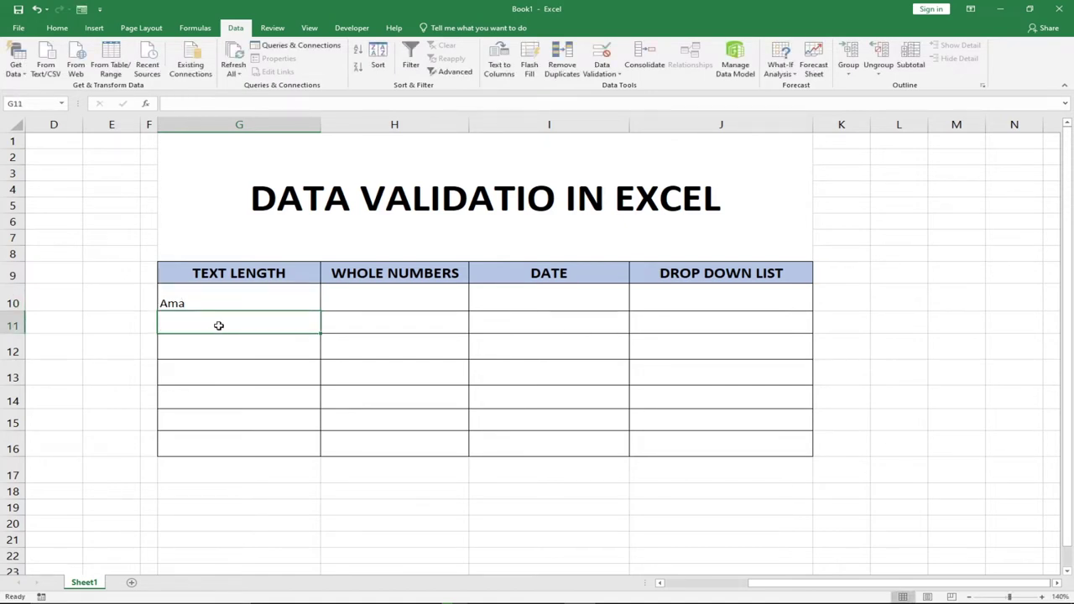
Step: Try to enter the two-letter text "Am" in cell G11 and dismiss the alert
double_click(218, 325)
text(Am)
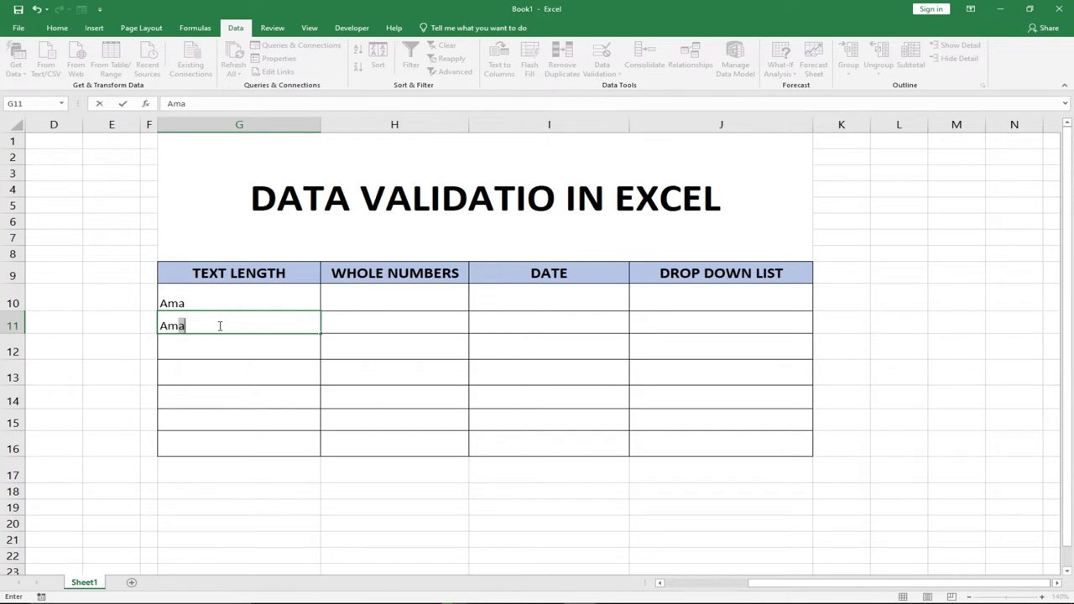
key(BackSpace)
key(Return)
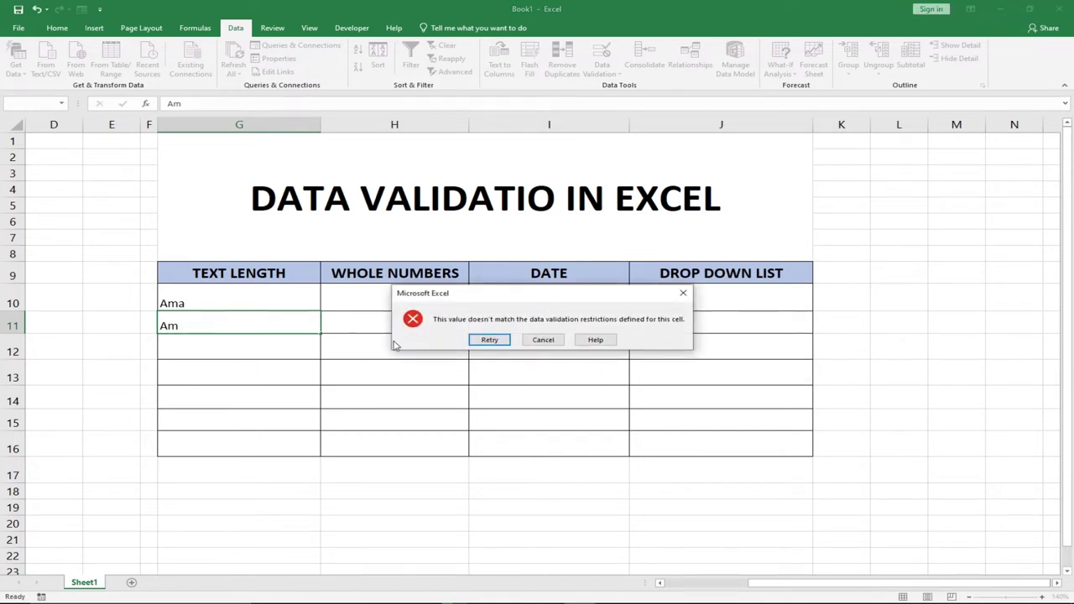
click(683, 293)
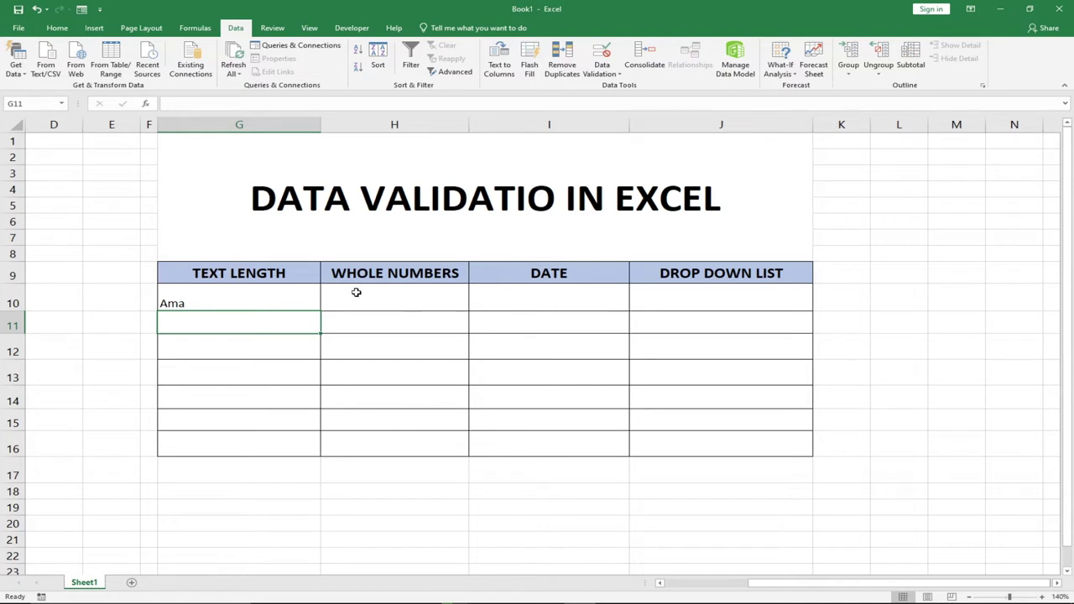
Step: Start a data validation rule for cells H10:H16 under WHOLE NUMBERS and allow only whole numbers
drag(352, 303, 388, 443)
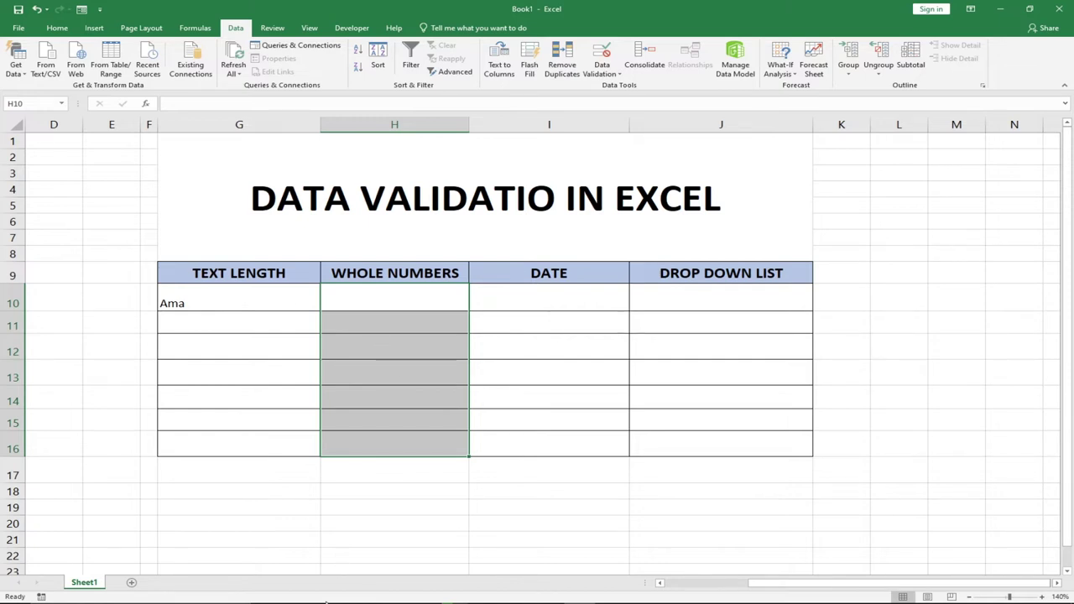
click(391, 352)
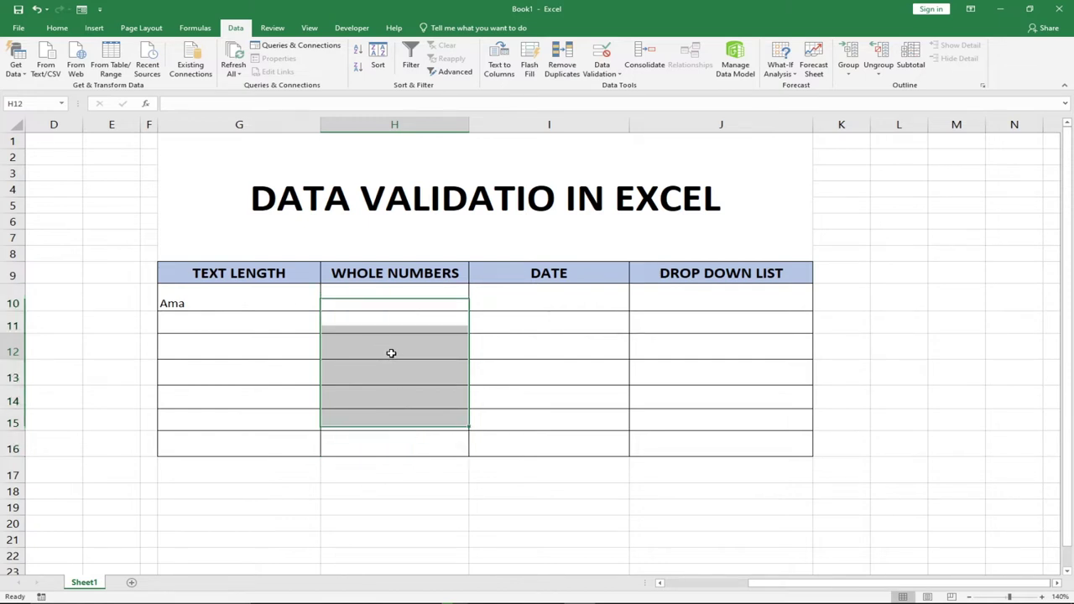
click(383, 287)
drag(382, 286, 391, 442)
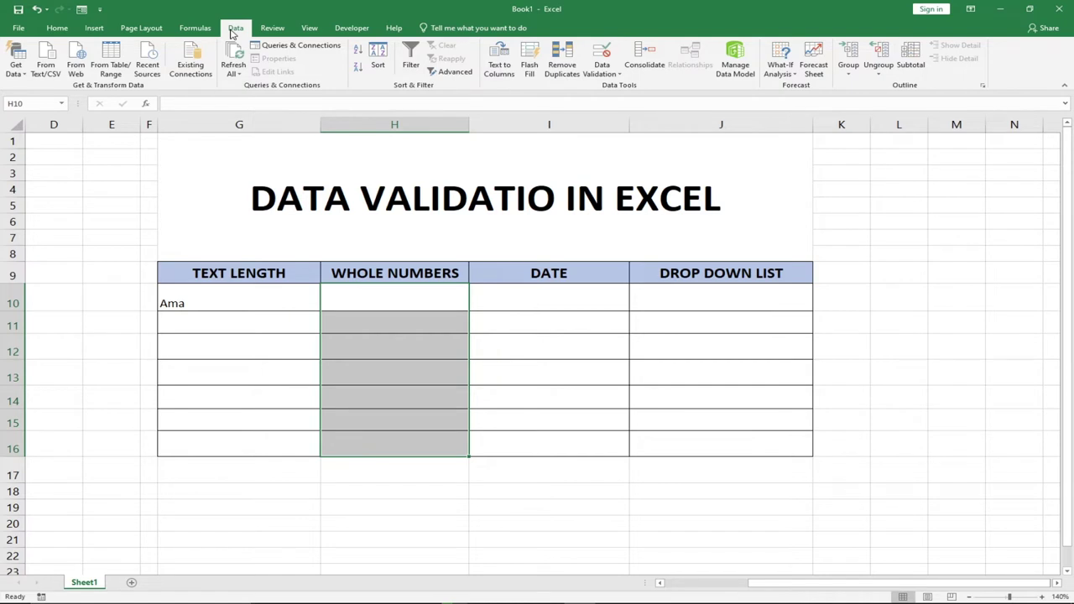
click(608, 74)
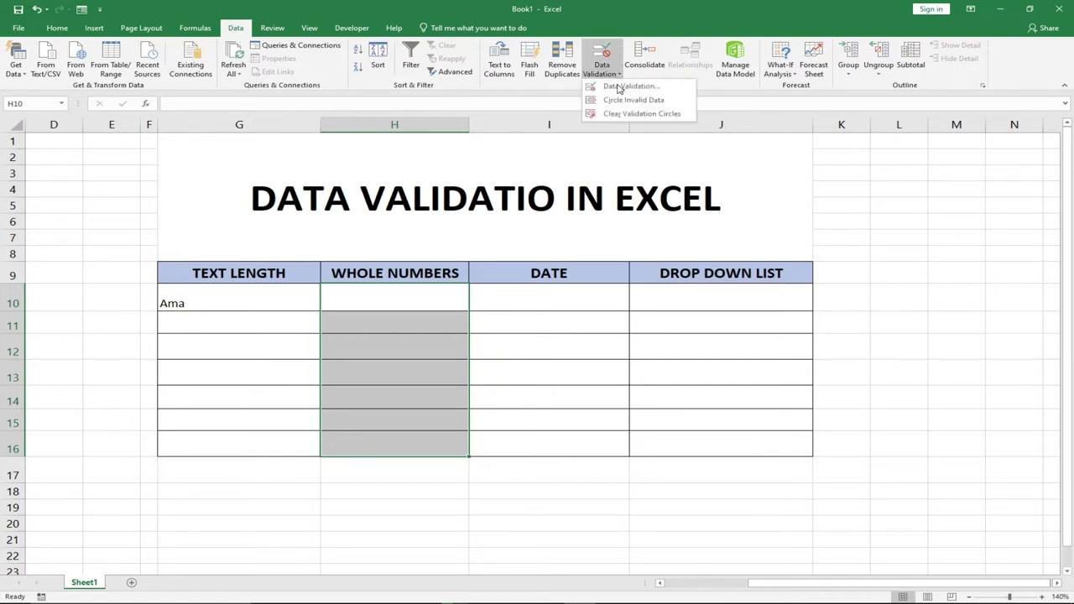
click(623, 89)
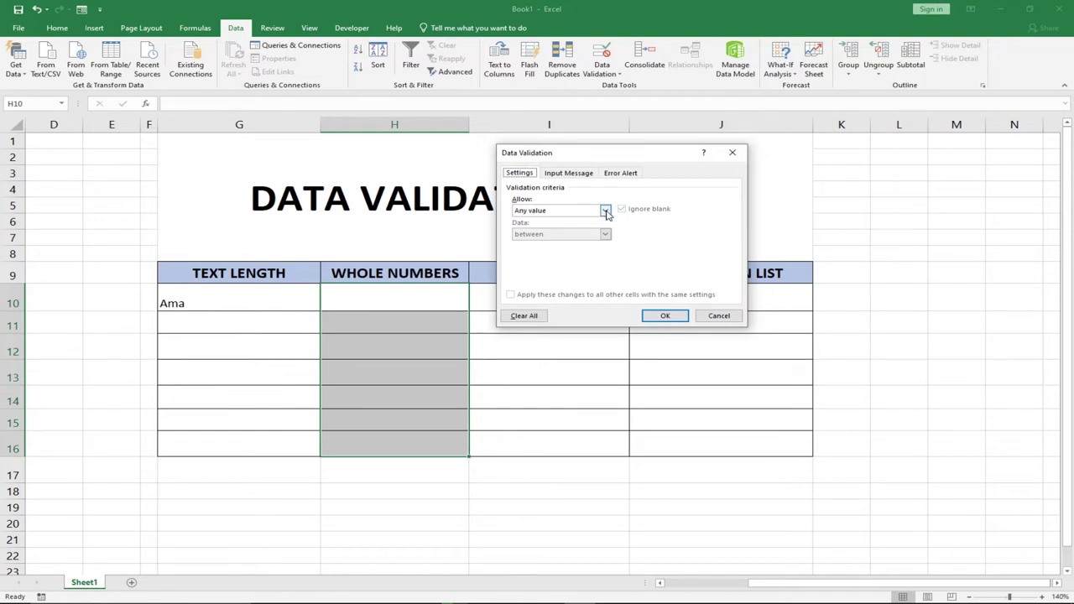
click(605, 211)
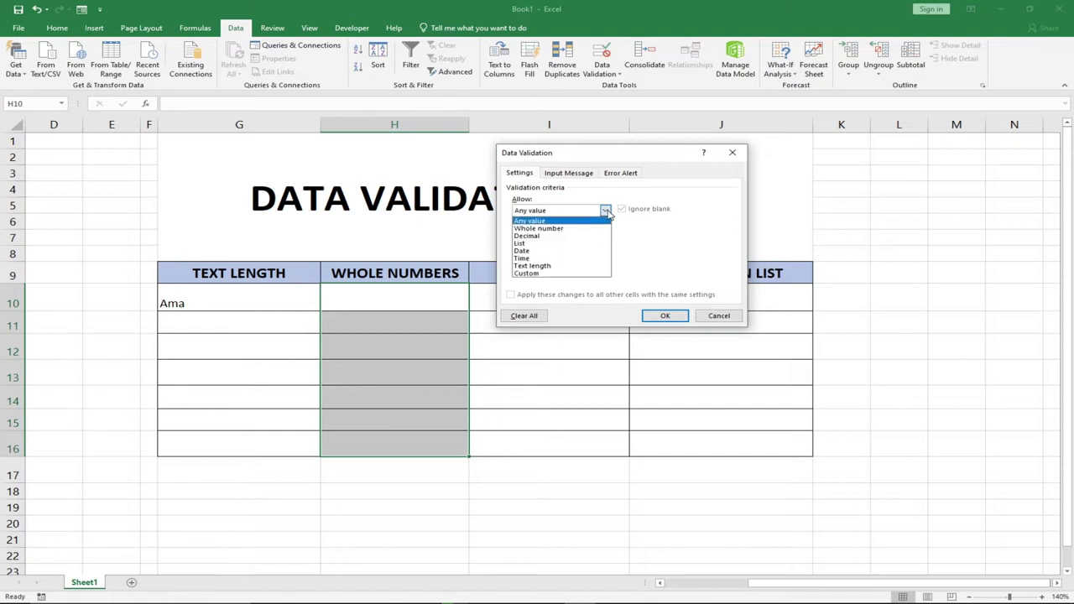
click(592, 231)
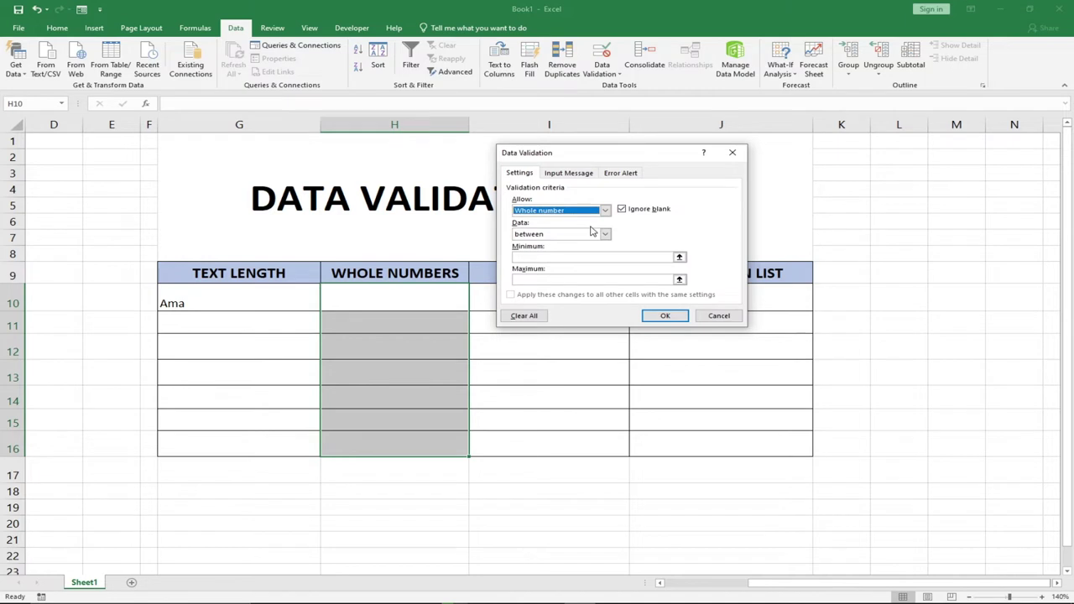
Step: Restrict the whole numbers to between a minimum of 5 and a maximum of 10 and apply the rule
click(546, 256)
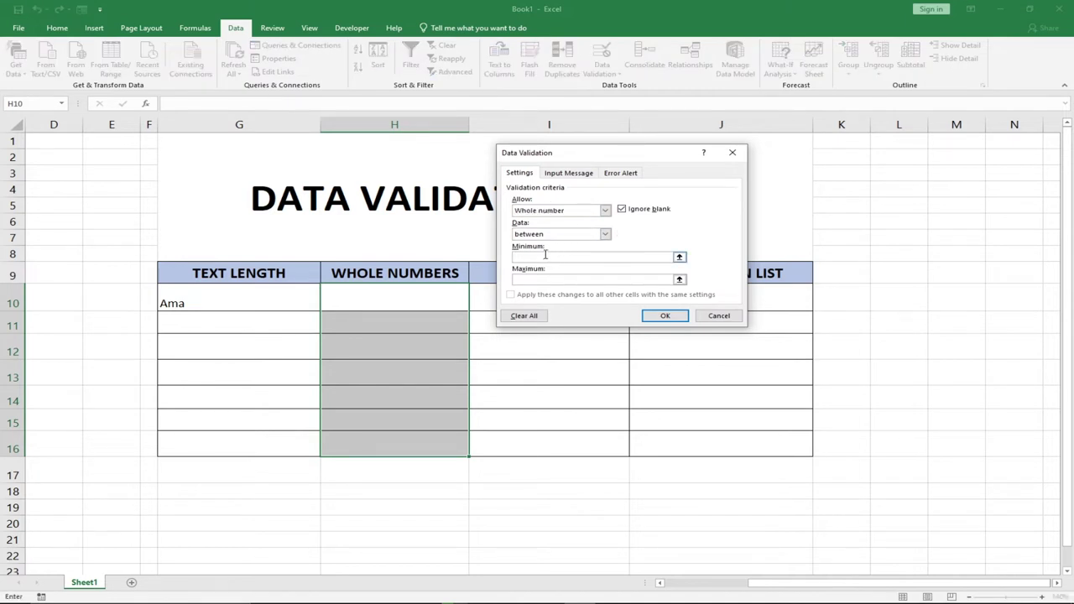
text(5)
click(551, 280)
text(10)
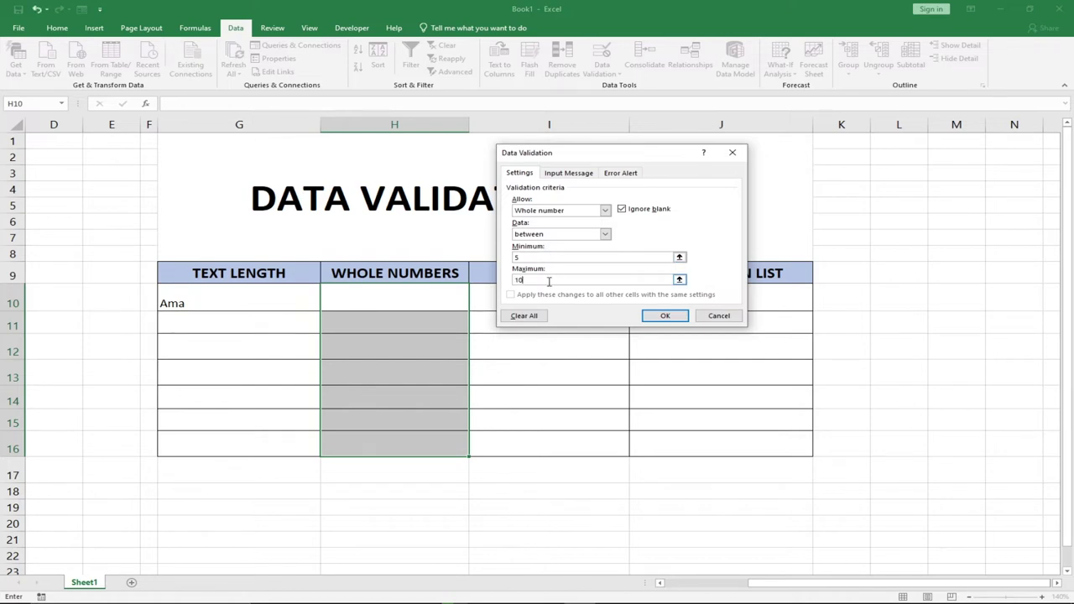
click(665, 317)
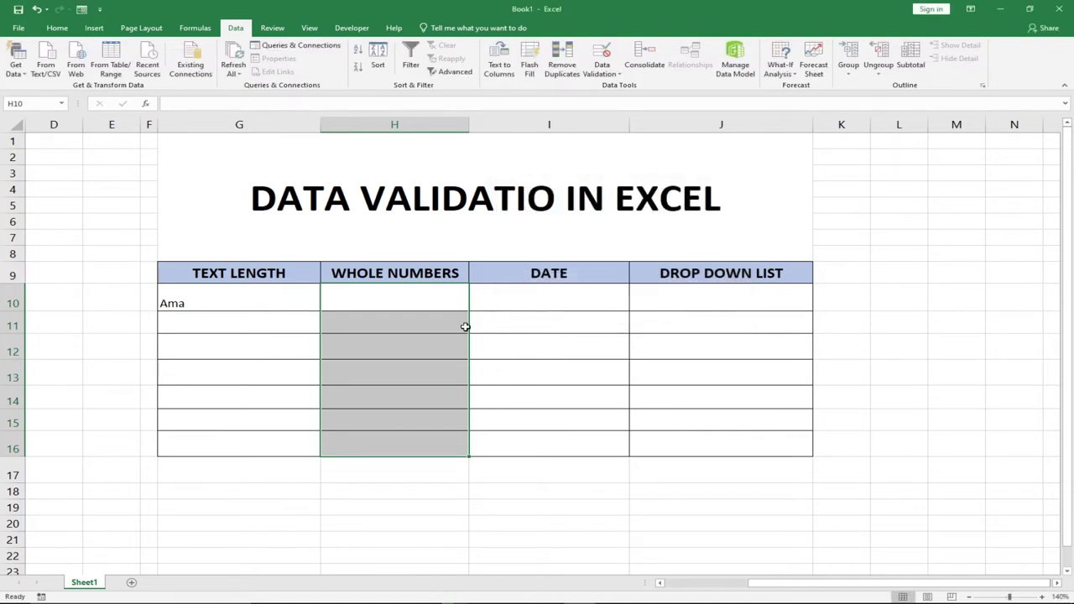
Step: Enter 5, 6 and 8 in cells H10, H11 and H12 under WHOLE NUMBERS
click(418, 301)
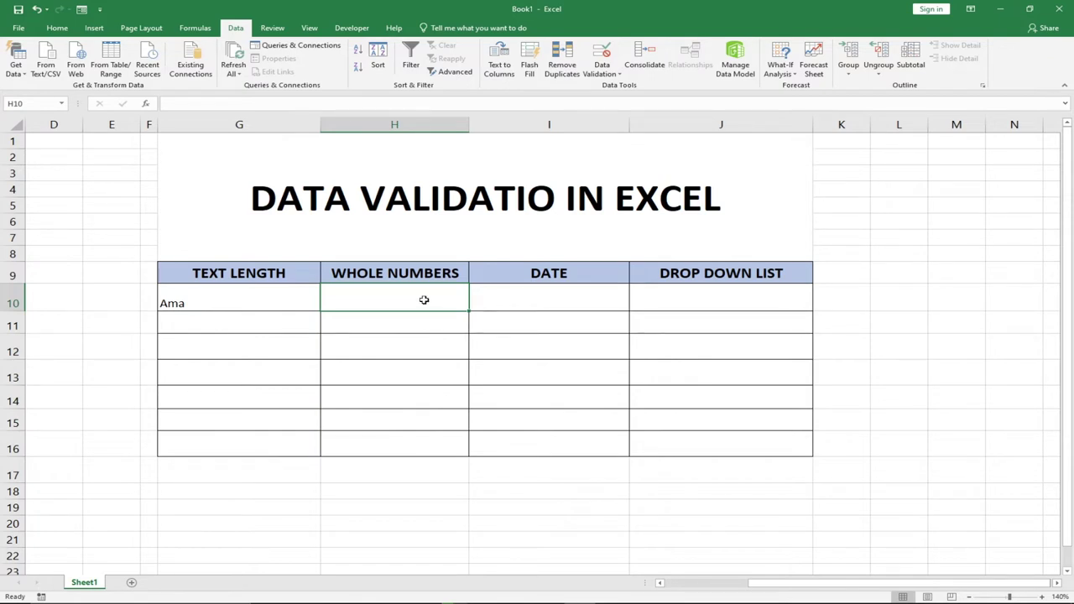
text(5)
click(417, 325)
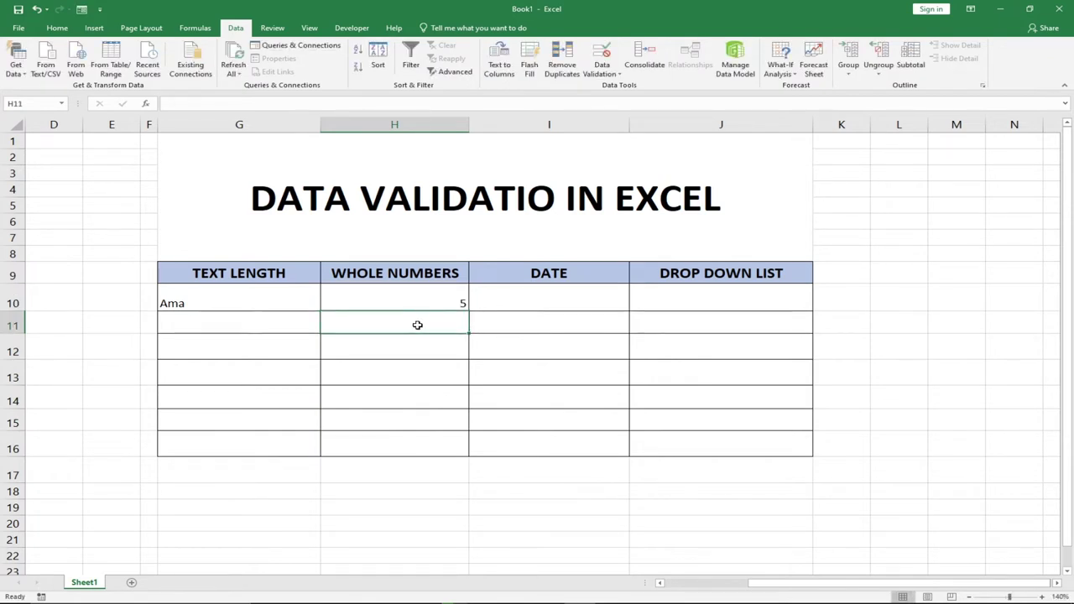
text(6)
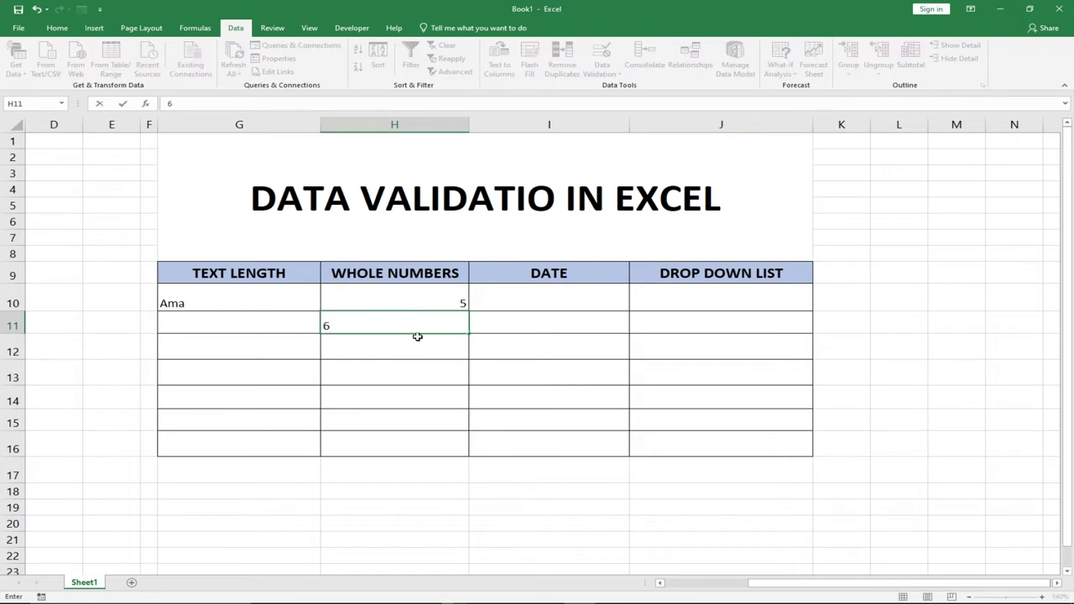
click(418, 344)
text(8)
click(419, 369)
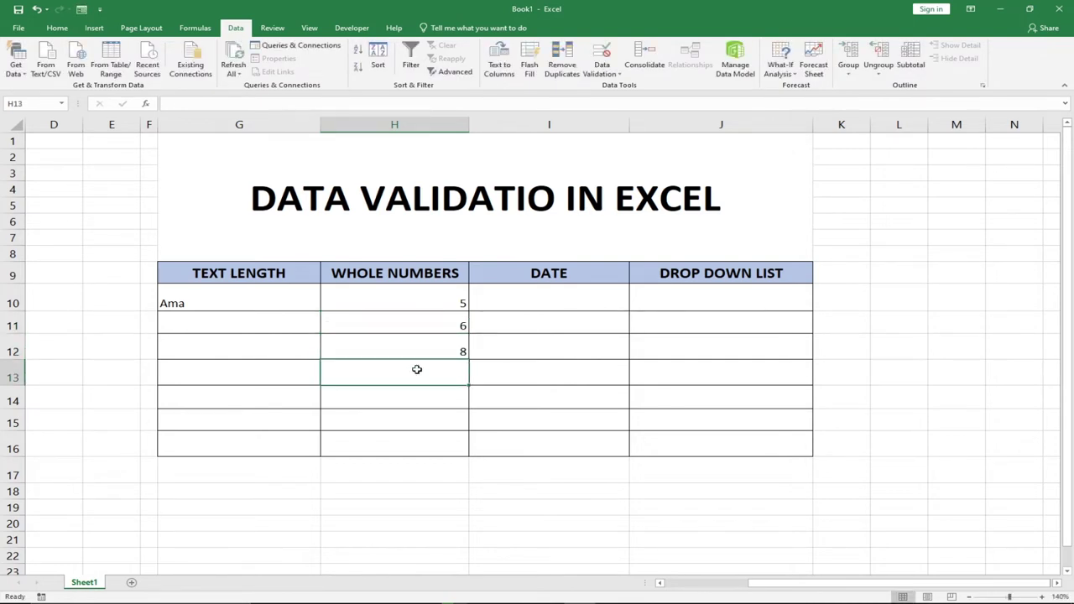
Step: Try to enter 11 in cell H13 to test the whole-number rule, and dismiss the alert
text(11)
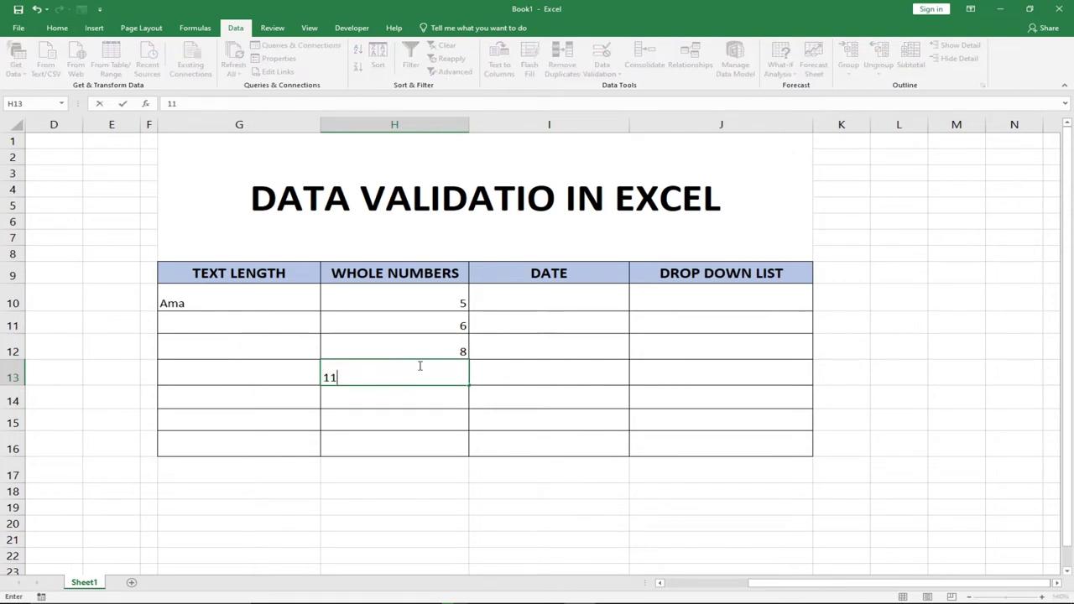
click(426, 399)
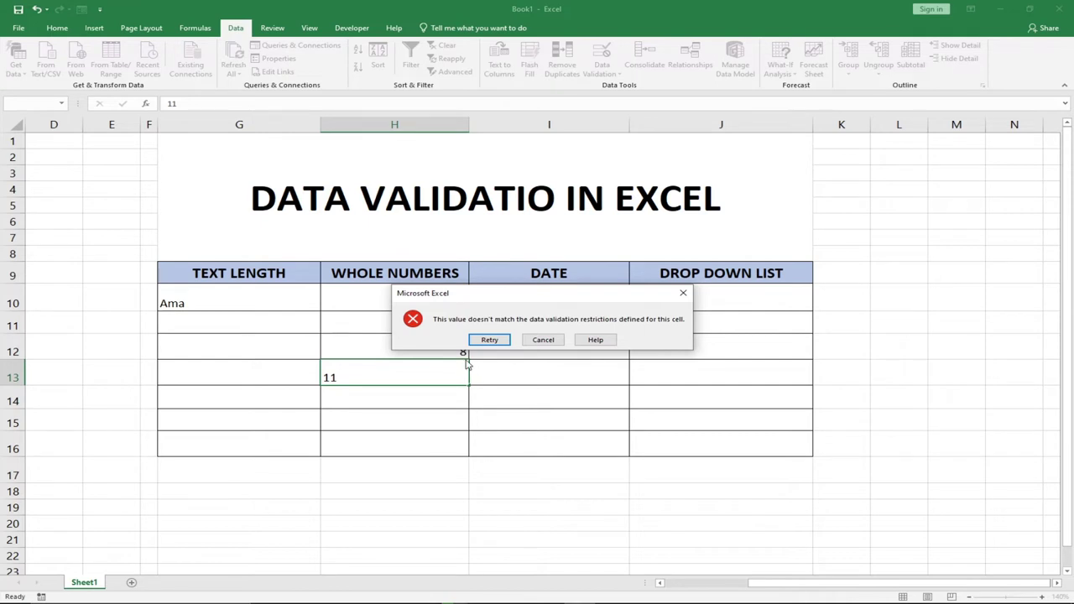
click(683, 294)
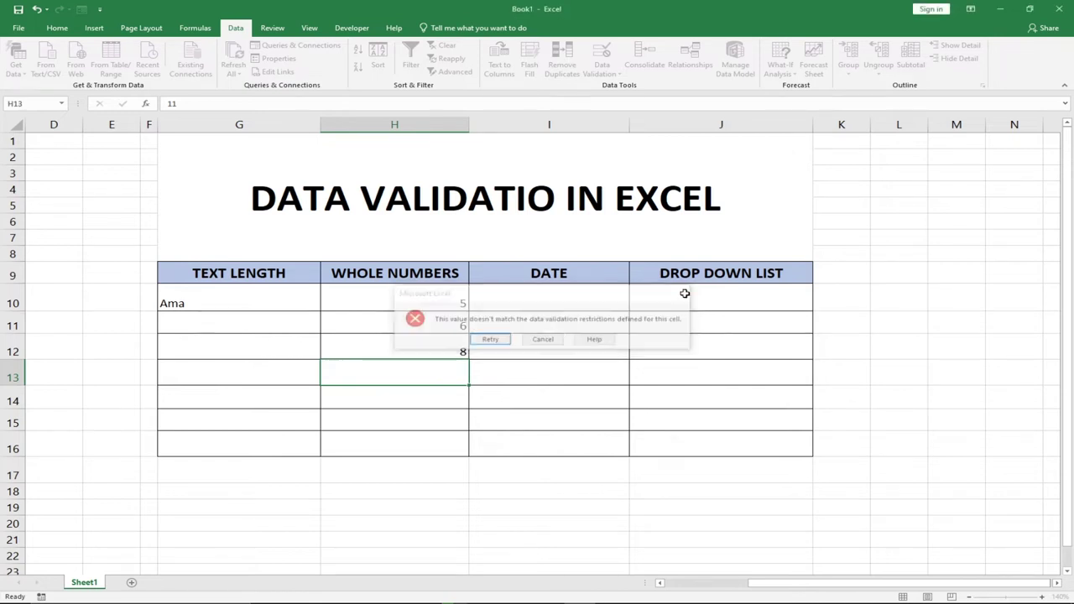
click(388, 294)
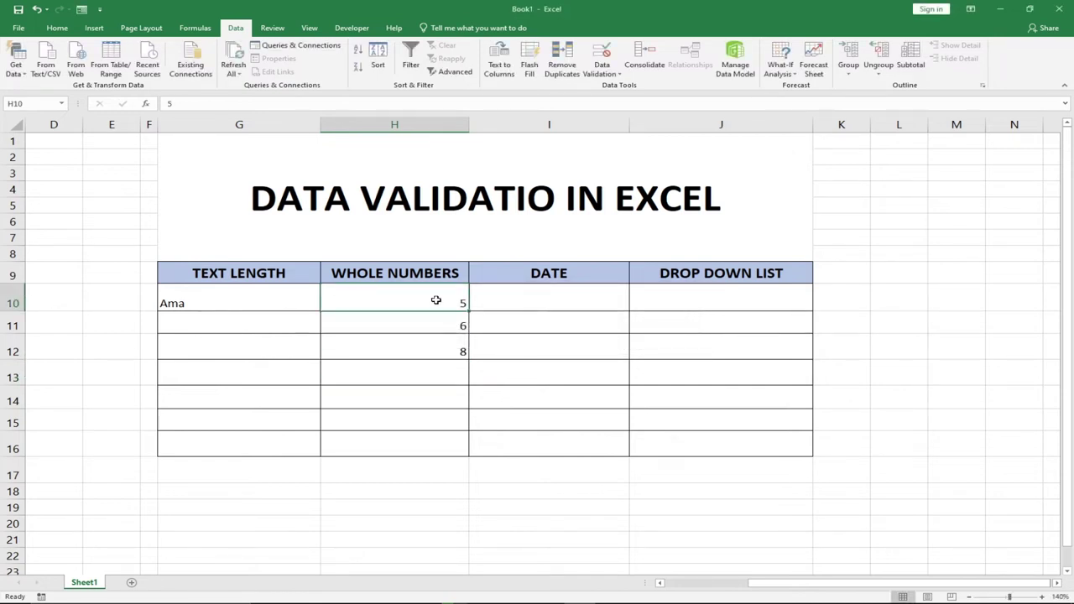
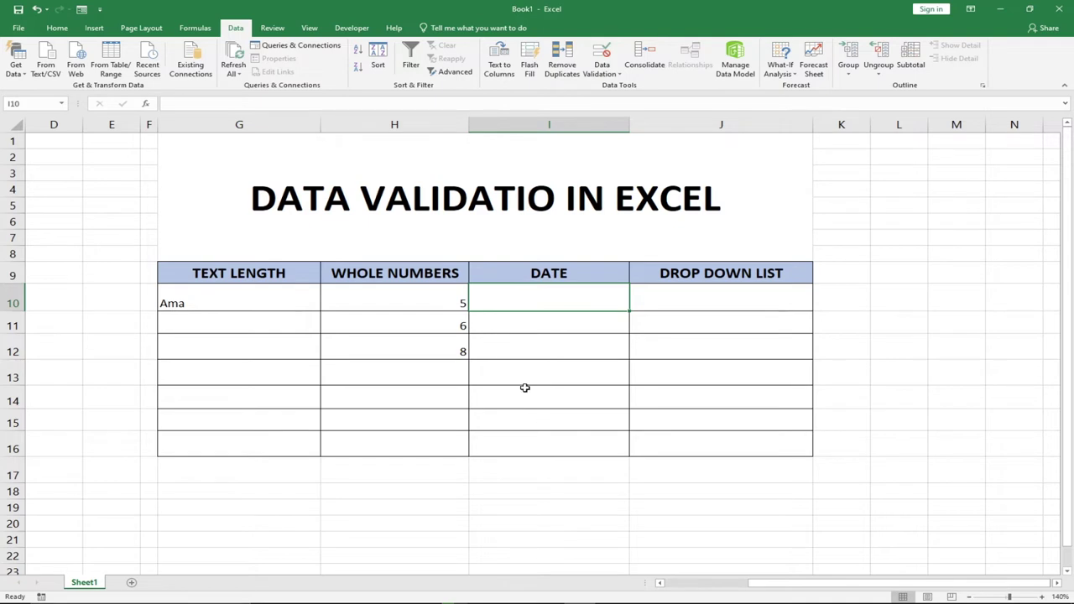
Step: Apply a data validation rule to cells I10:I16 under DATE that allows only dates greater than 1/1/2021
drag(526, 296, 548, 441)
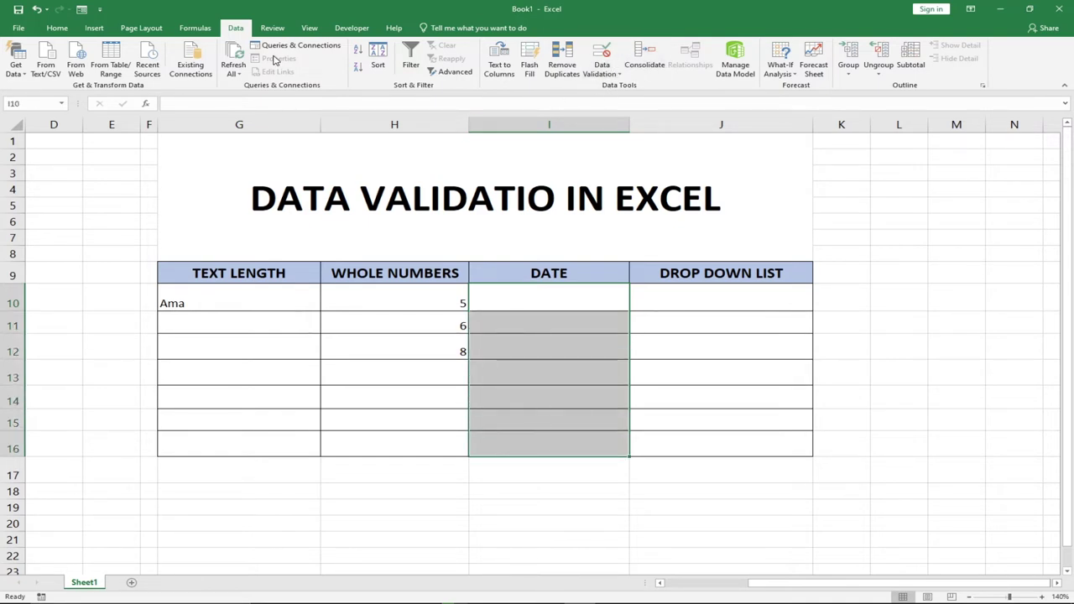
click(618, 74)
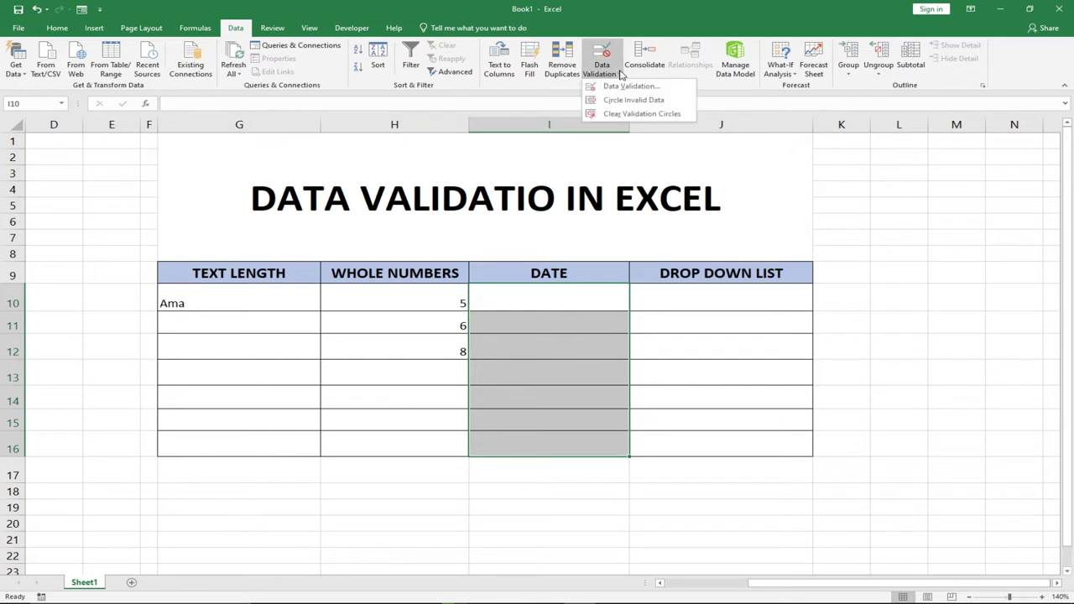
click(640, 87)
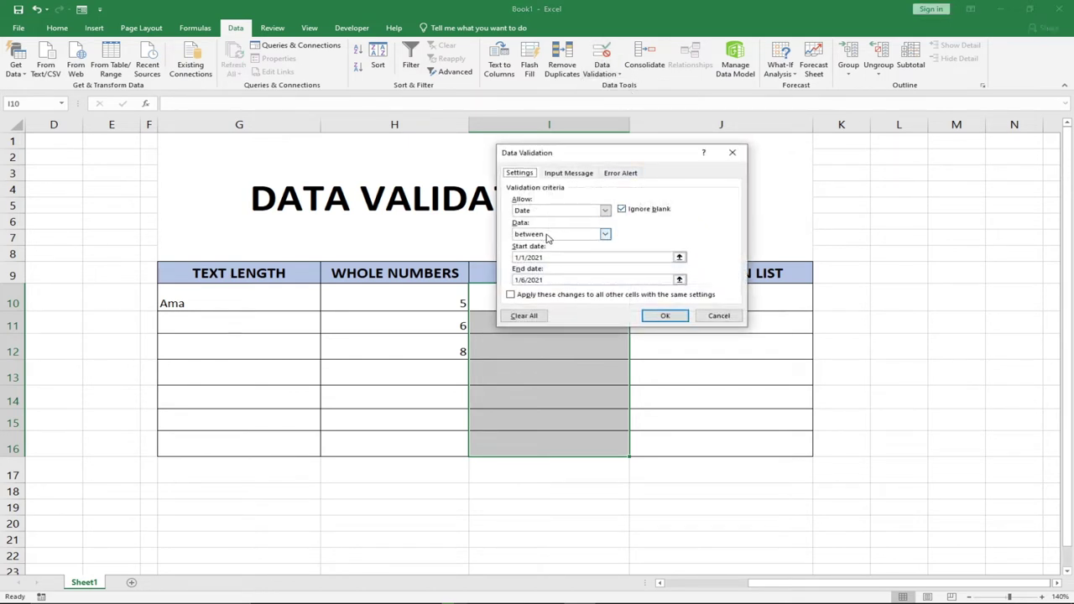
click(604, 210)
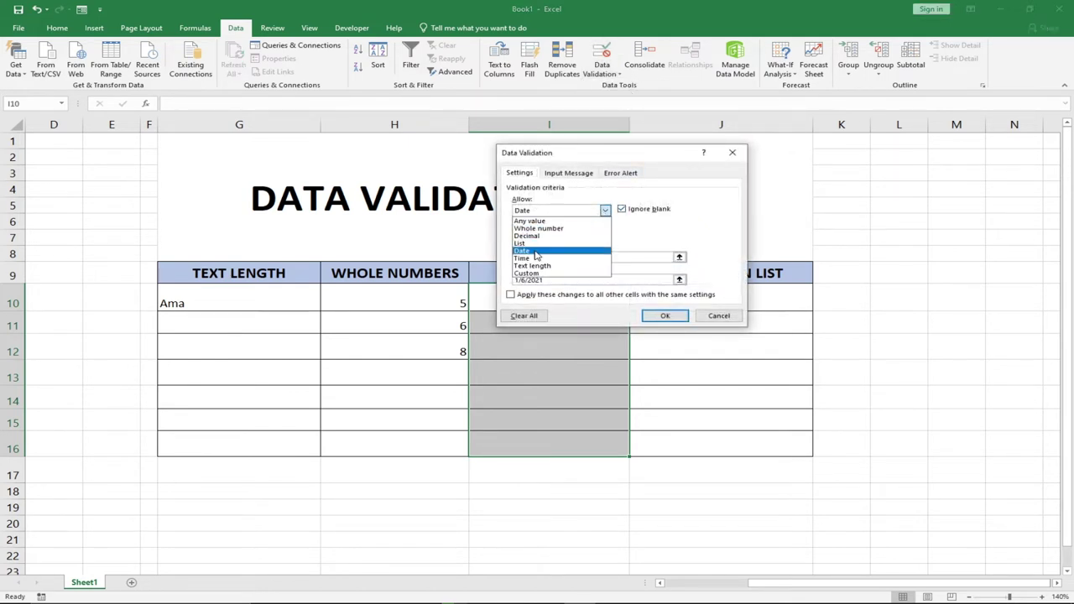
click(537, 251)
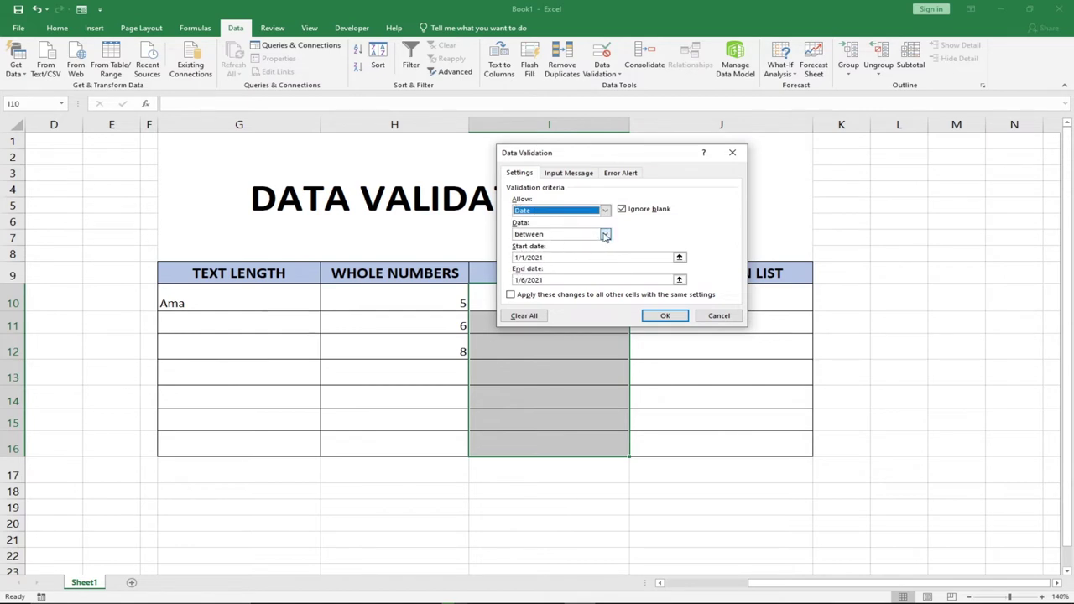
click(605, 235)
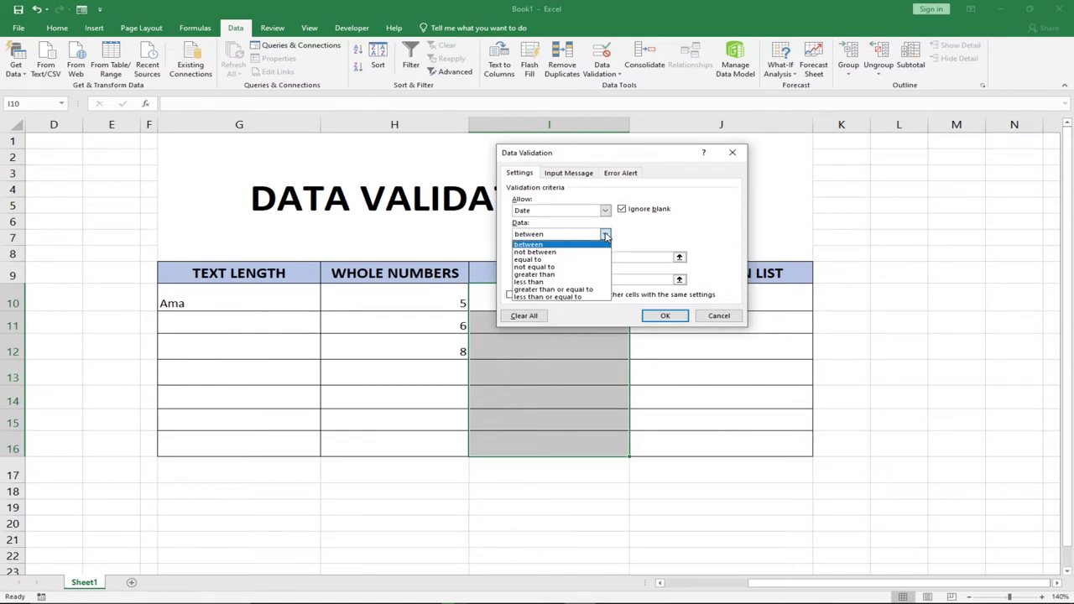
click(554, 275)
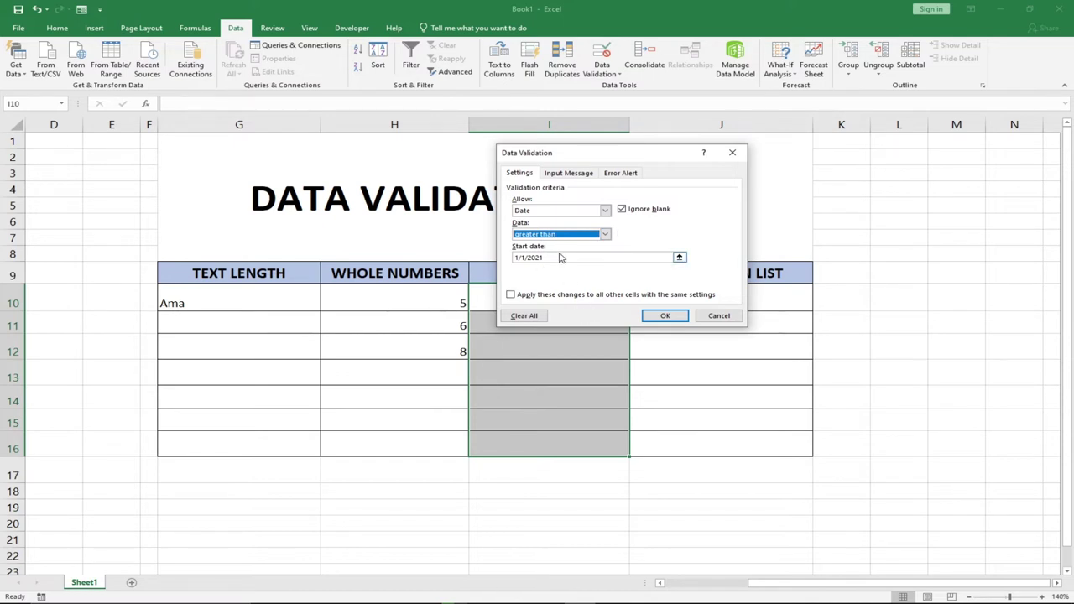
click(663, 315)
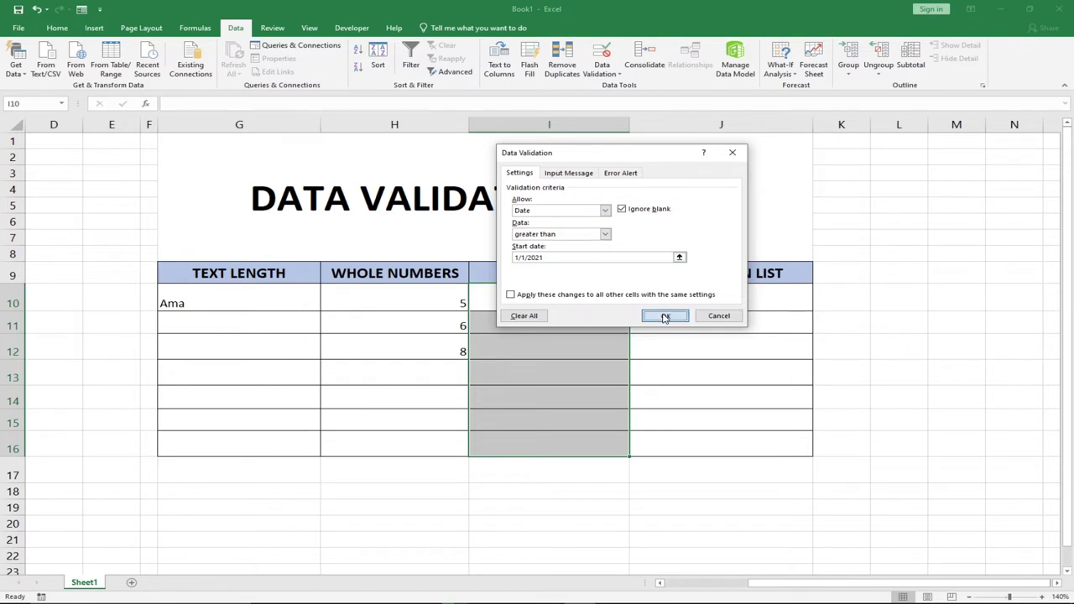
Step: Try to enter the date 1/1/2020 in cell I10 to test the date rule, and dismiss the alert
click(513, 300)
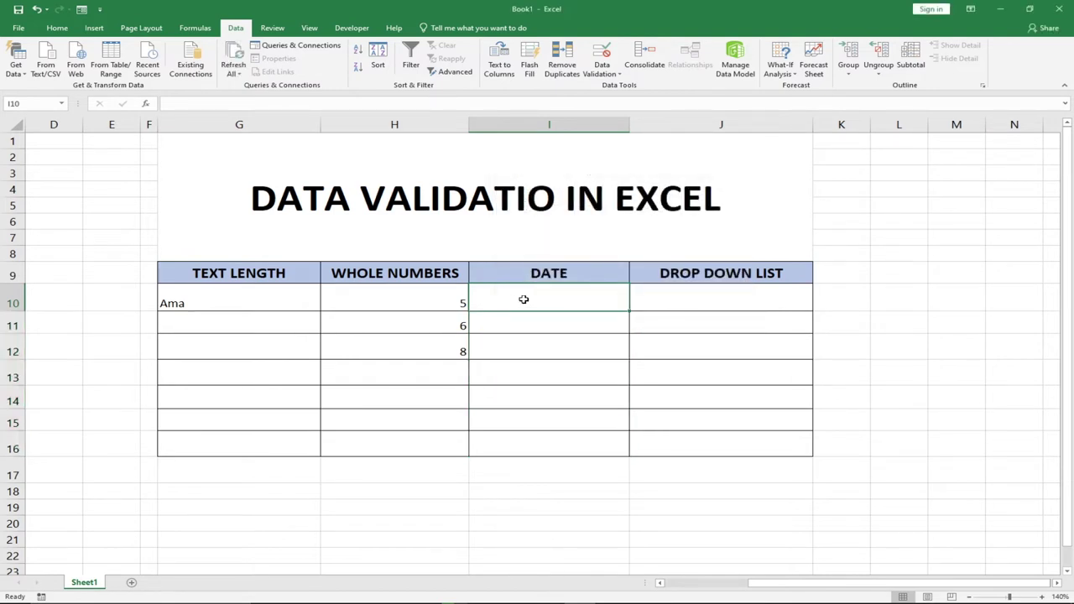
text(1/1)
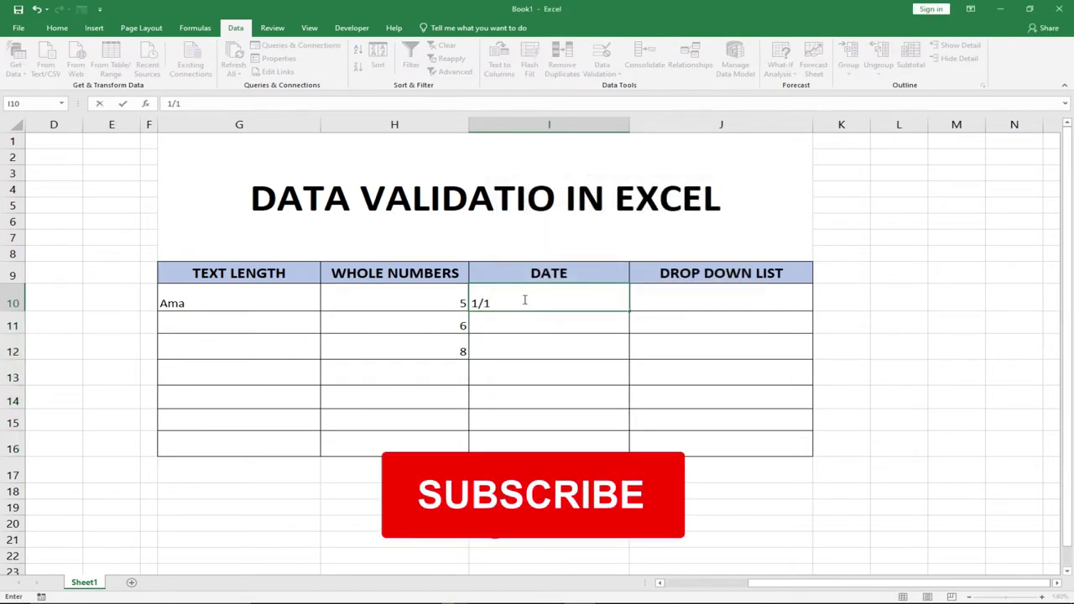
text(/2020)
click(514, 325)
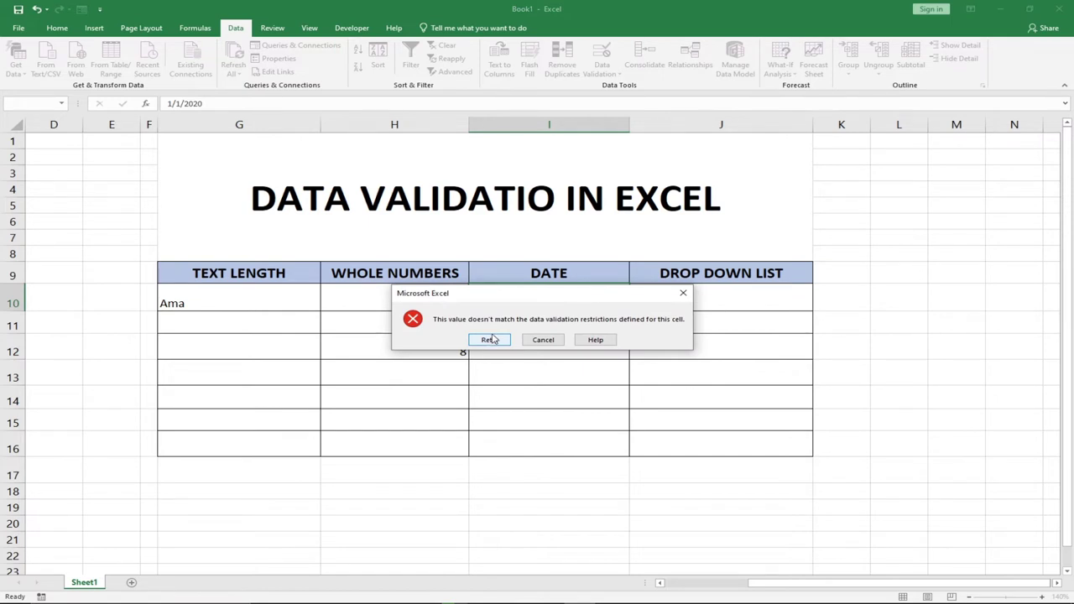
click(683, 293)
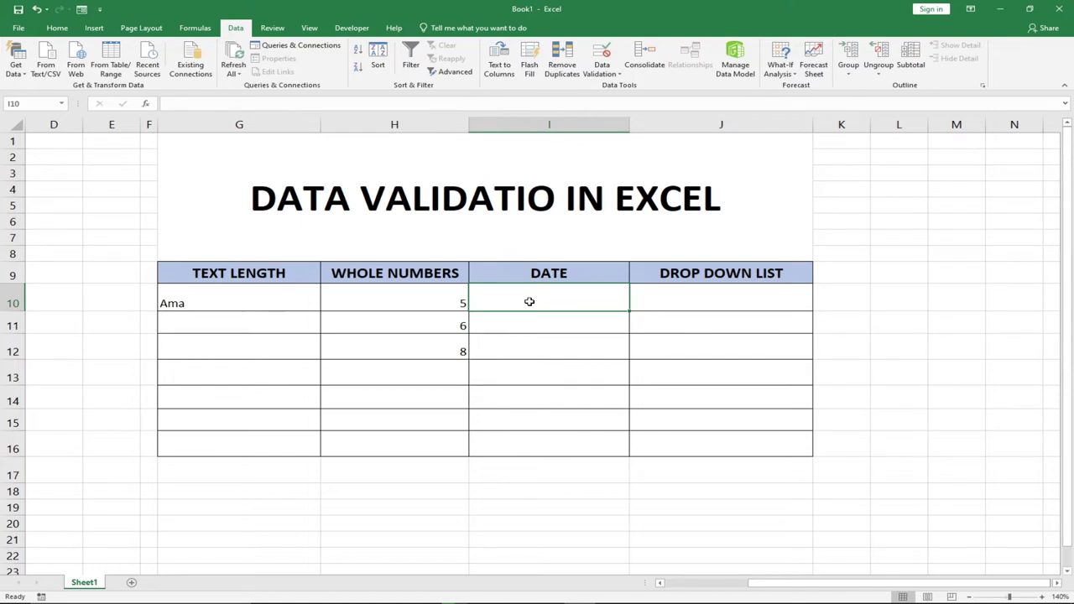
Step: Enter the date 2/2/2021 in cell I10, and select cell J10 under DROP DOWN LIST
double_click(530, 301)
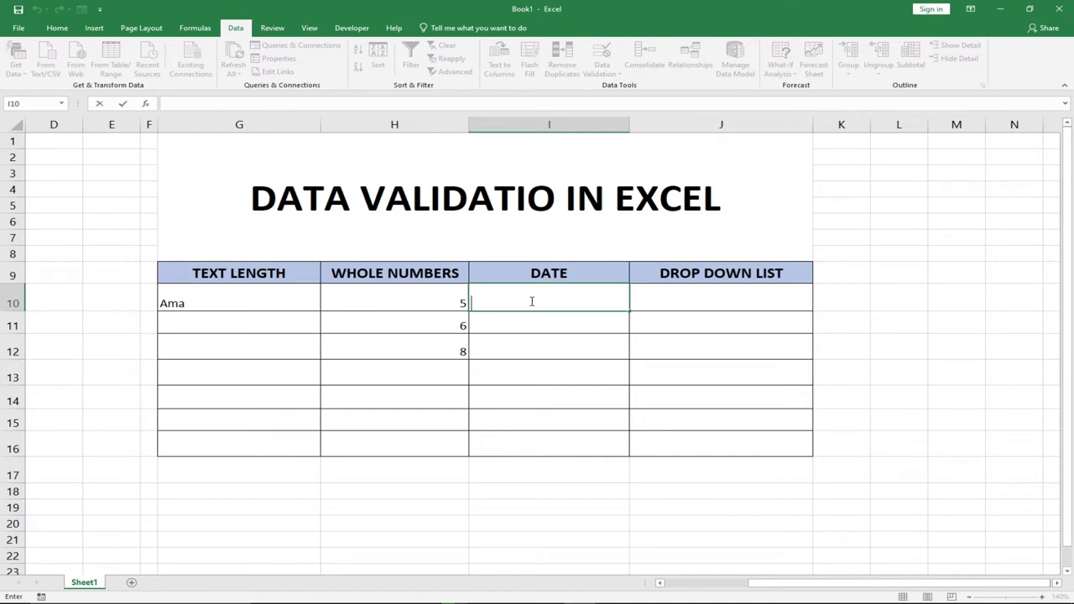
text(2/2/2021)
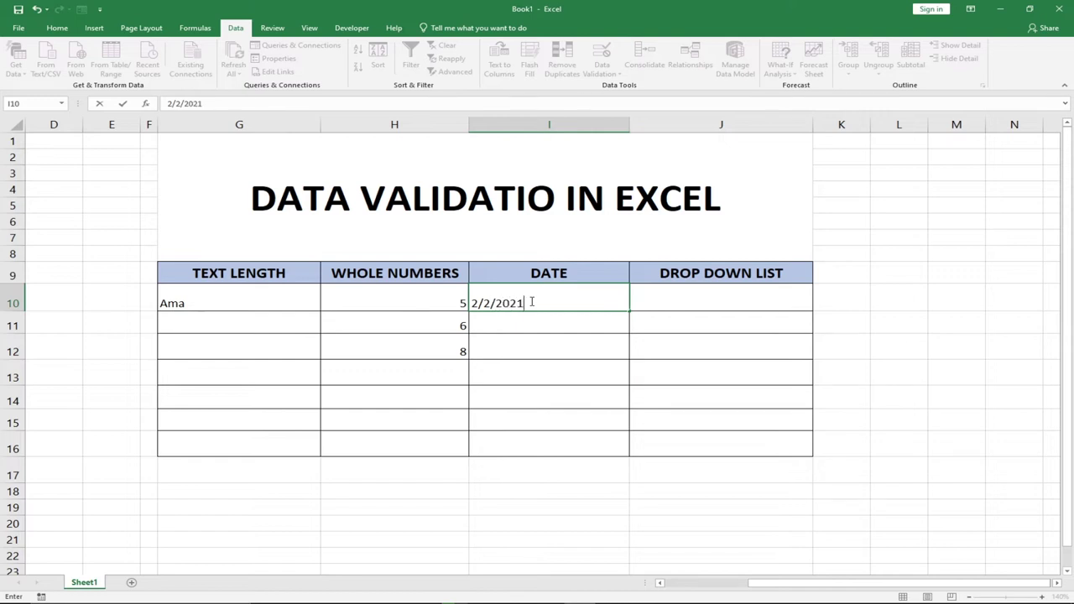
click(525, 321)
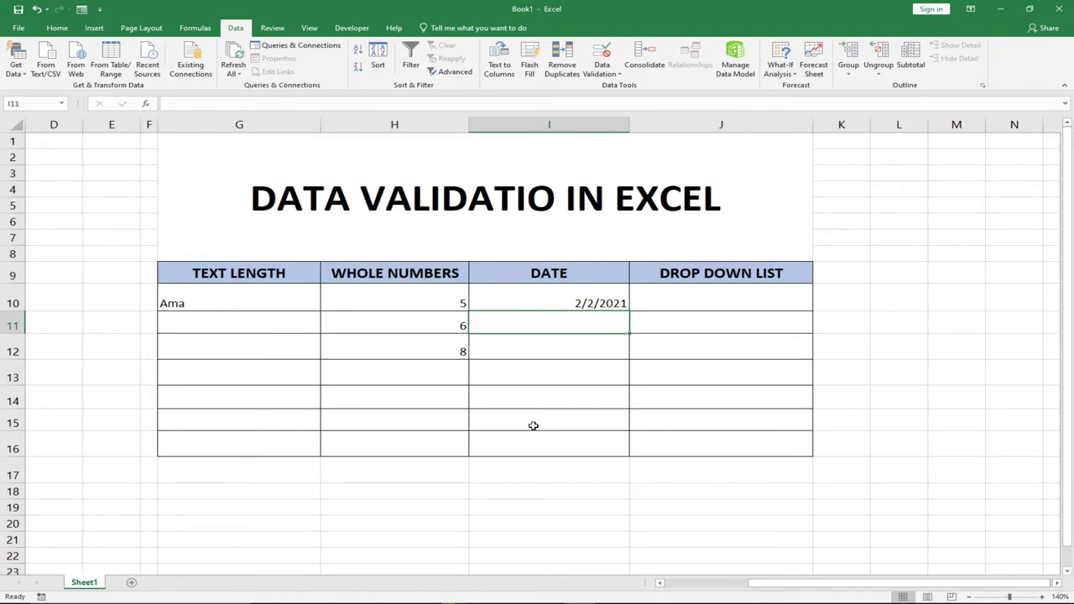
click(686, 302)
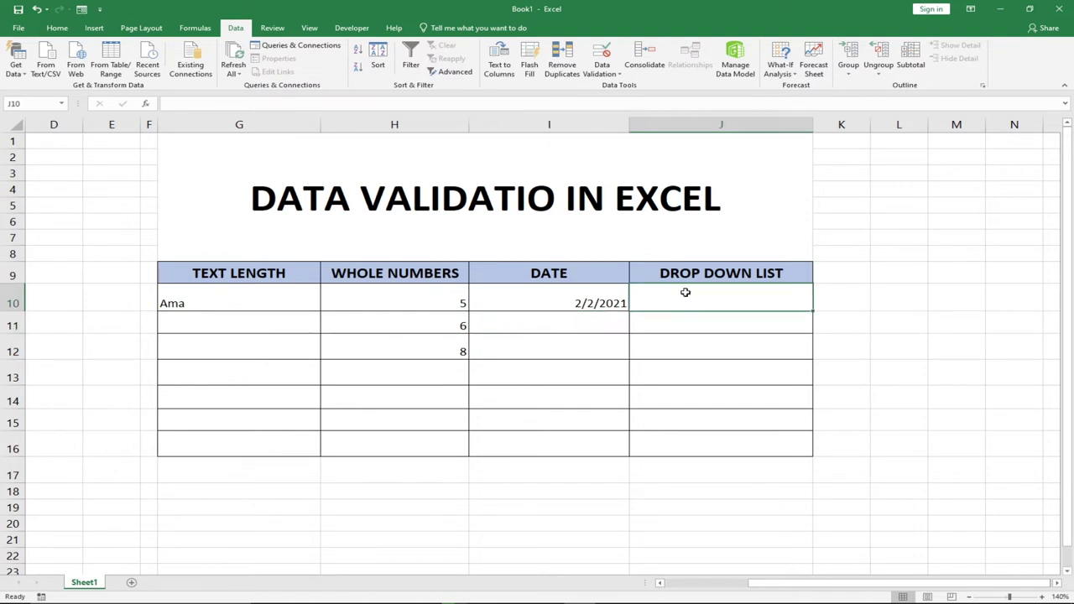
Step: Apply a list data validation rule to cells J10:J16 under DROP DOWN LIST with the source Ghana, Nigeria, UK, US, Togo
mouse_move(675, 294)
mouse_down()
mouse_move(698, 336)
mouse_move(693, 347)
mouse_move(679, 290)
mouse_move(710, 453)
mouse_up()
click(602, 73)
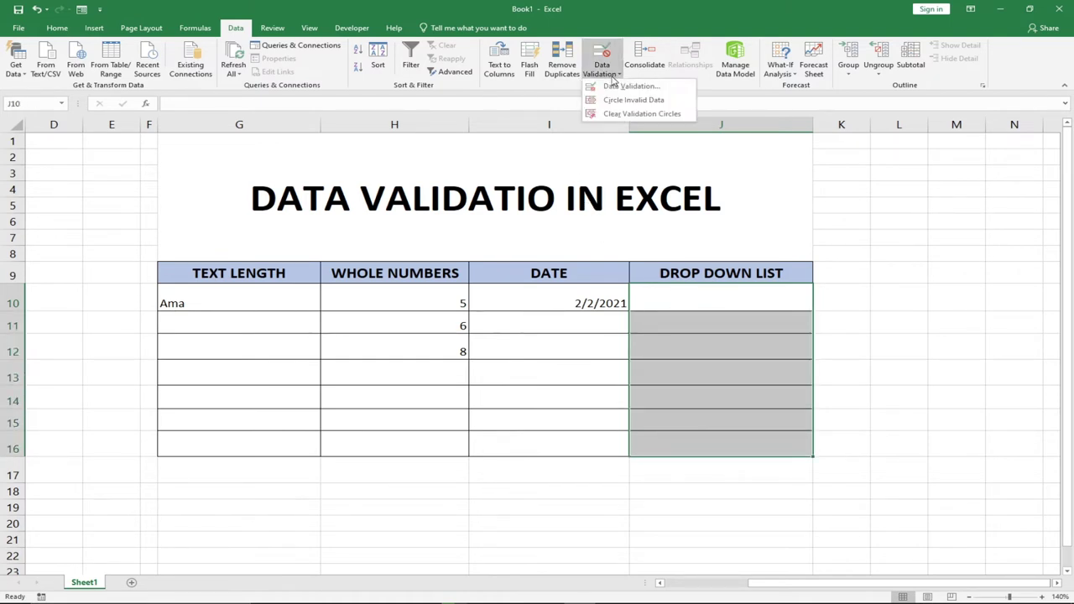
click(639, 92)
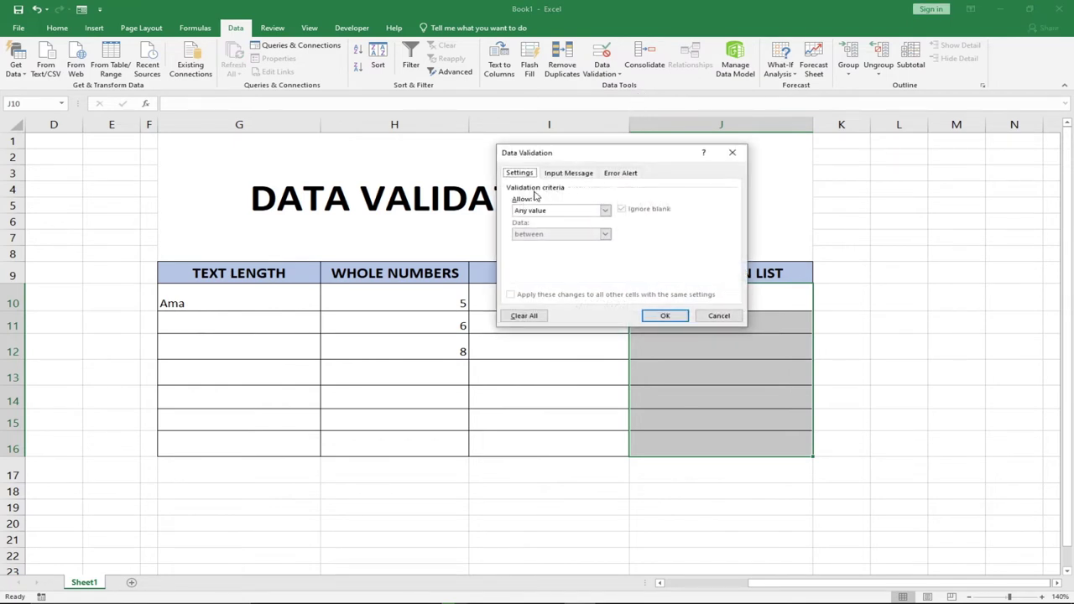
click(605, 210)
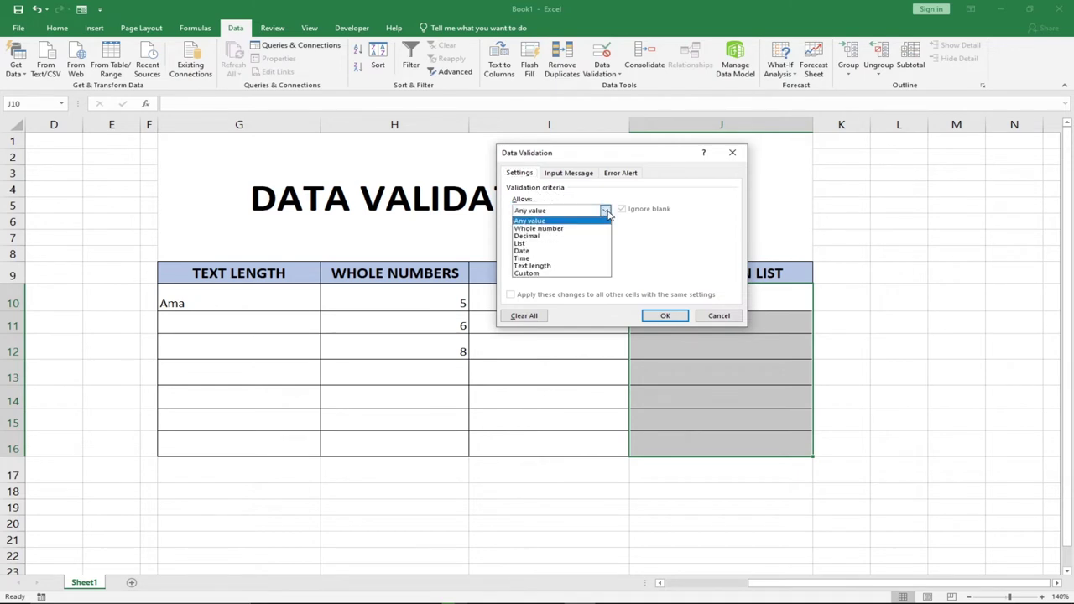
click(561, 244)
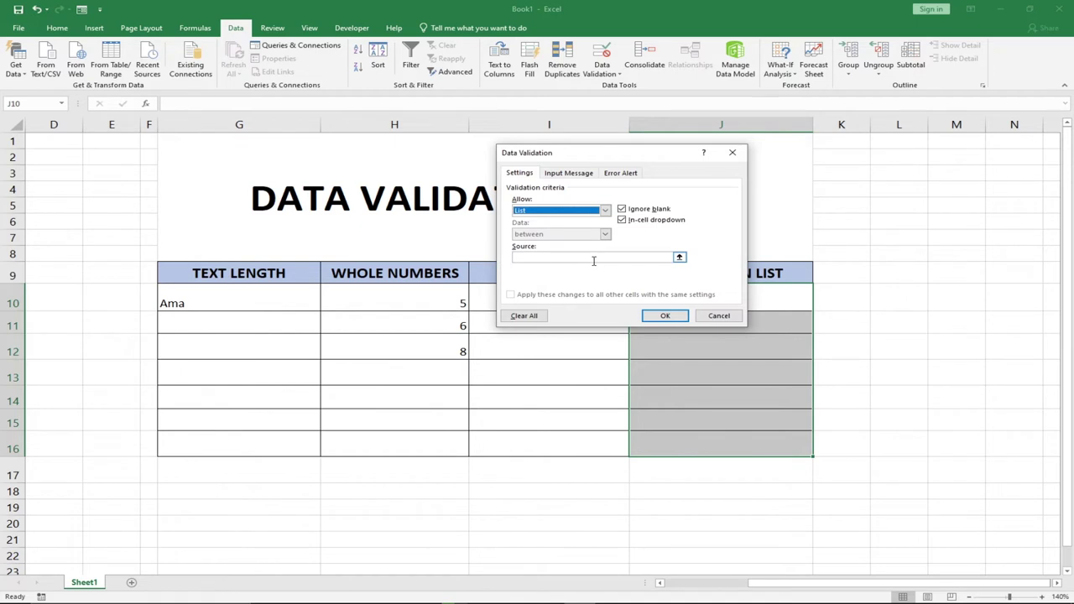
click(593, 258)
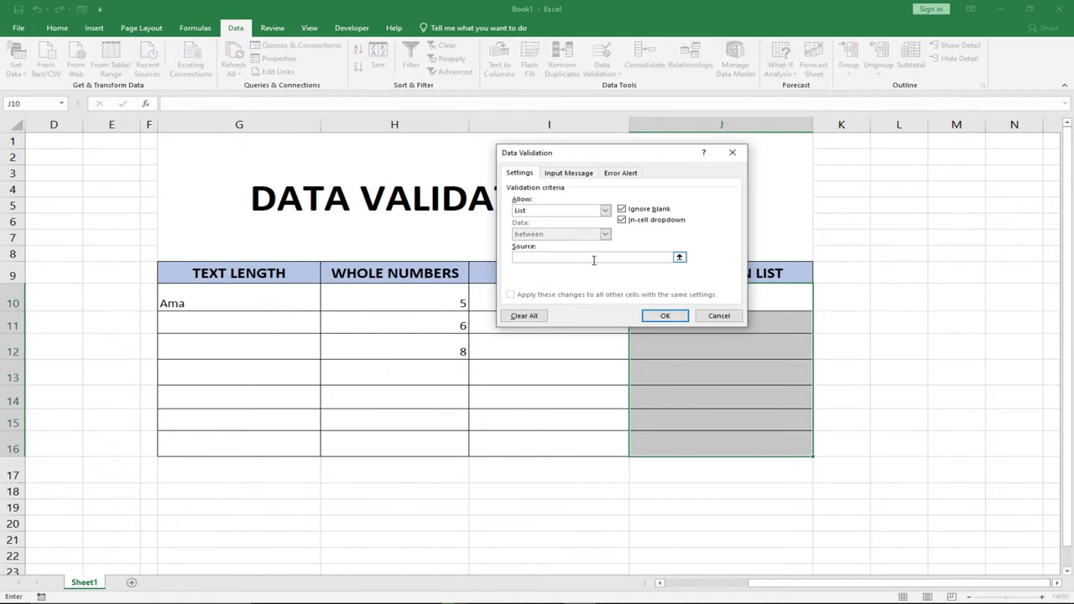
text(G)
text(Tohgo)
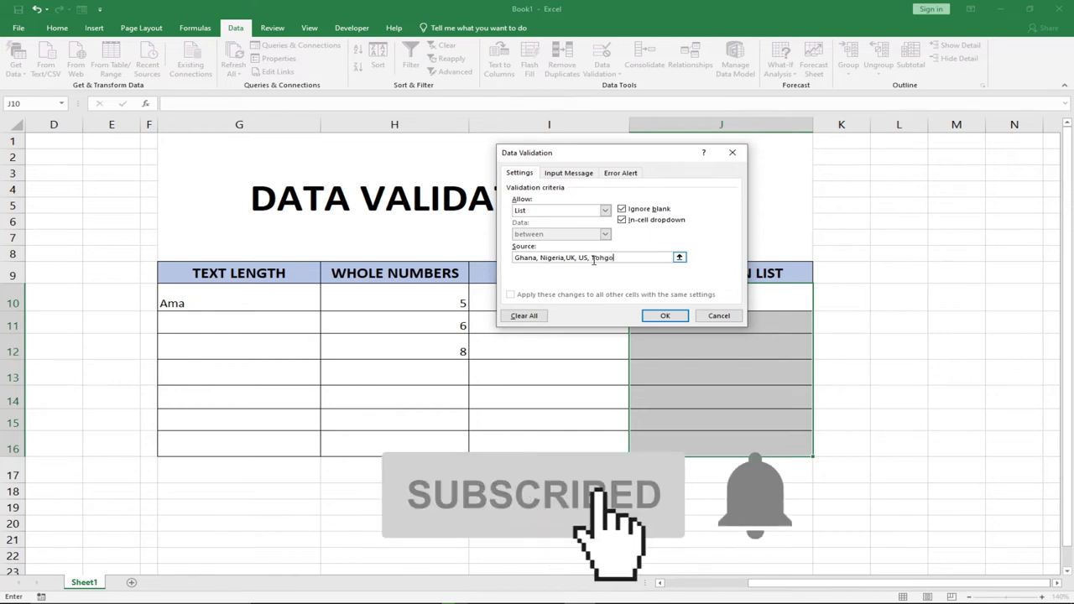
key(BackSpace)
key(BackSpace)
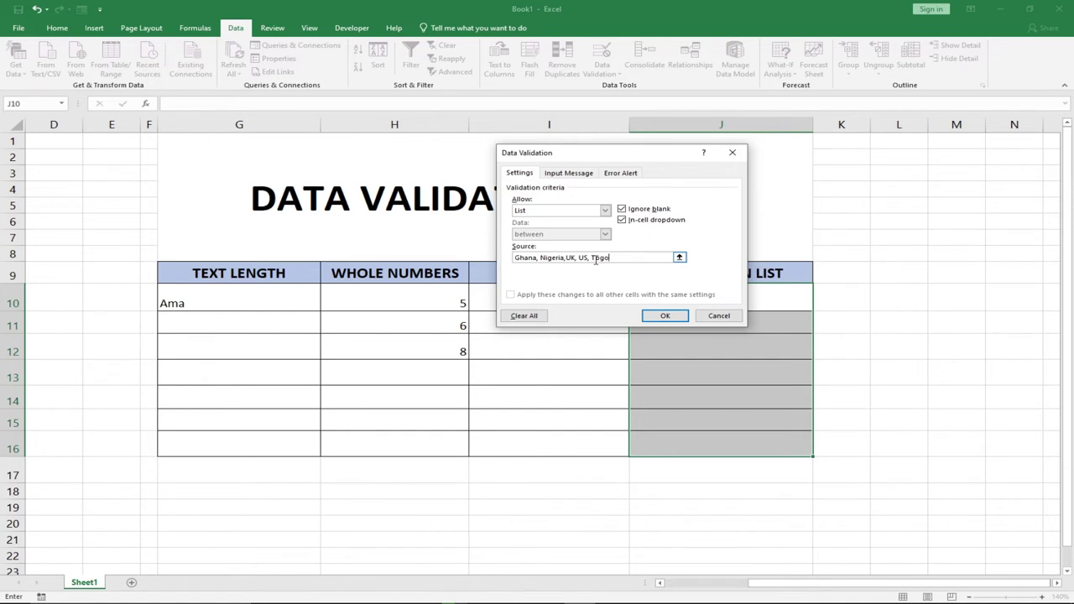
click(663, 316)
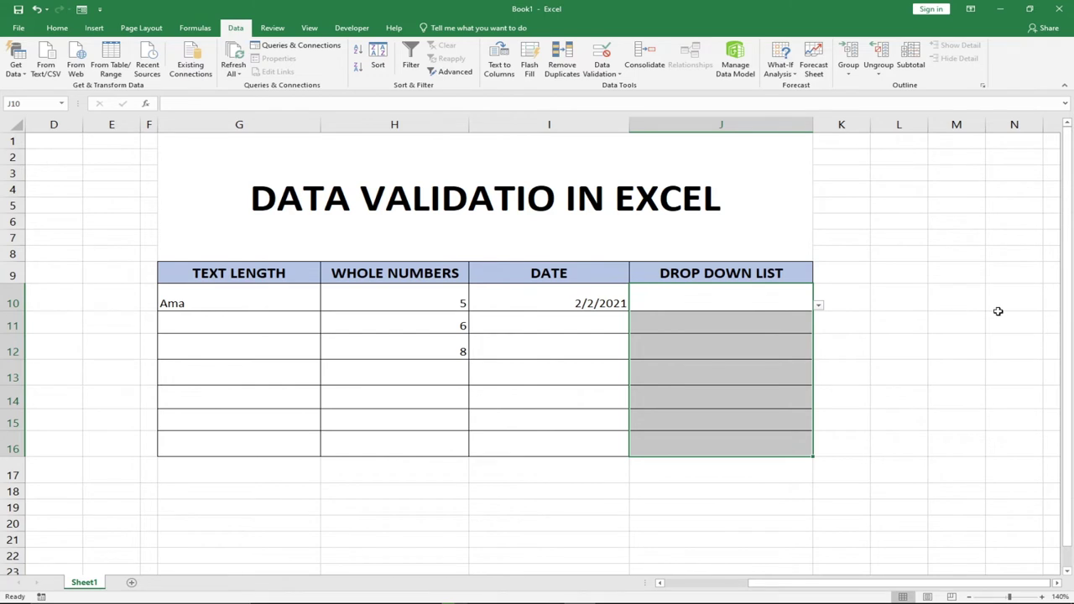
Step: Choose Nigeria from the list in cell J10, try to overwrite it with Canada to test the rule, and dismiss the alert
click(820, 307)
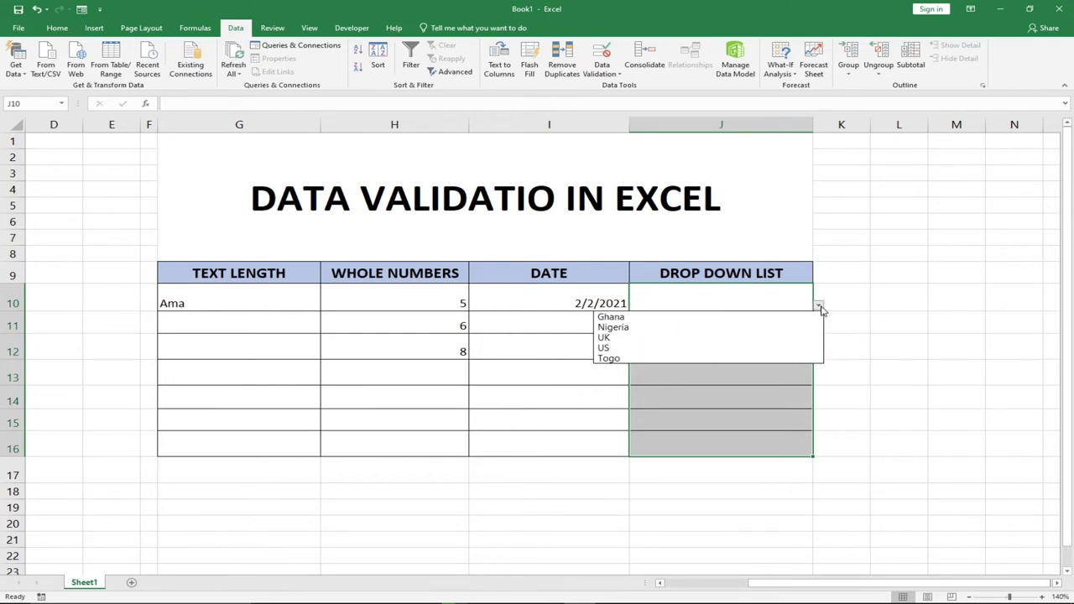
click(659, 327)
double_click(668, 304)
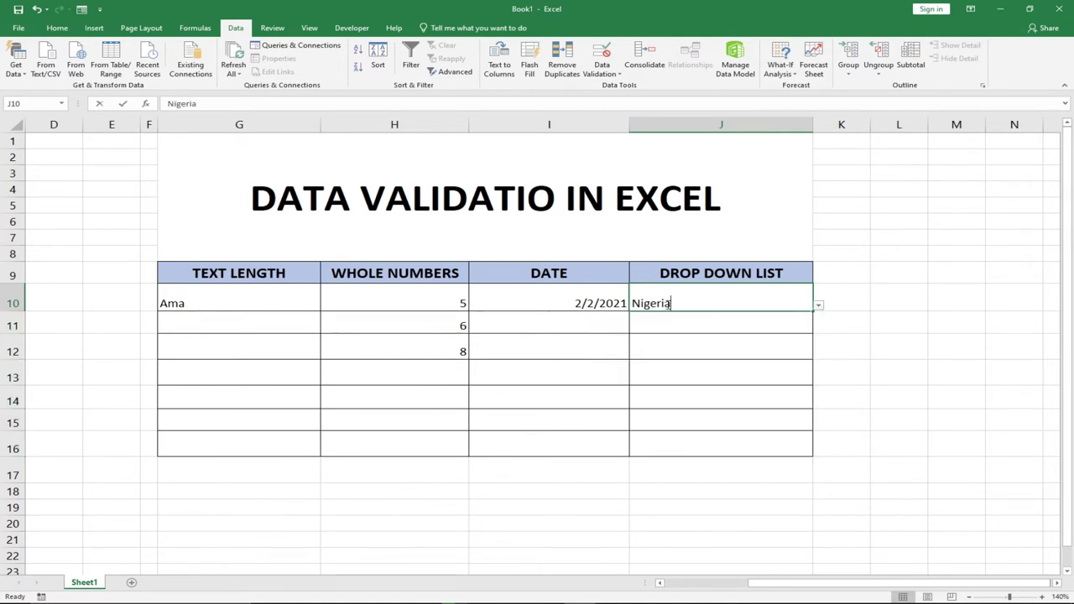
drag(669, 304, 632, 304)
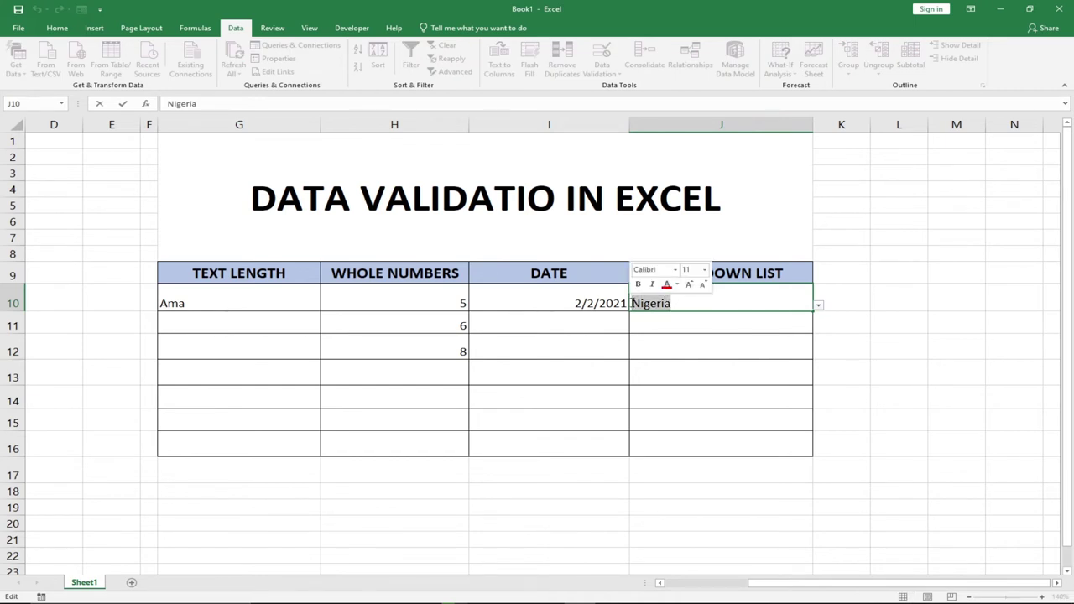
key(BackSpace)
text(Canada)
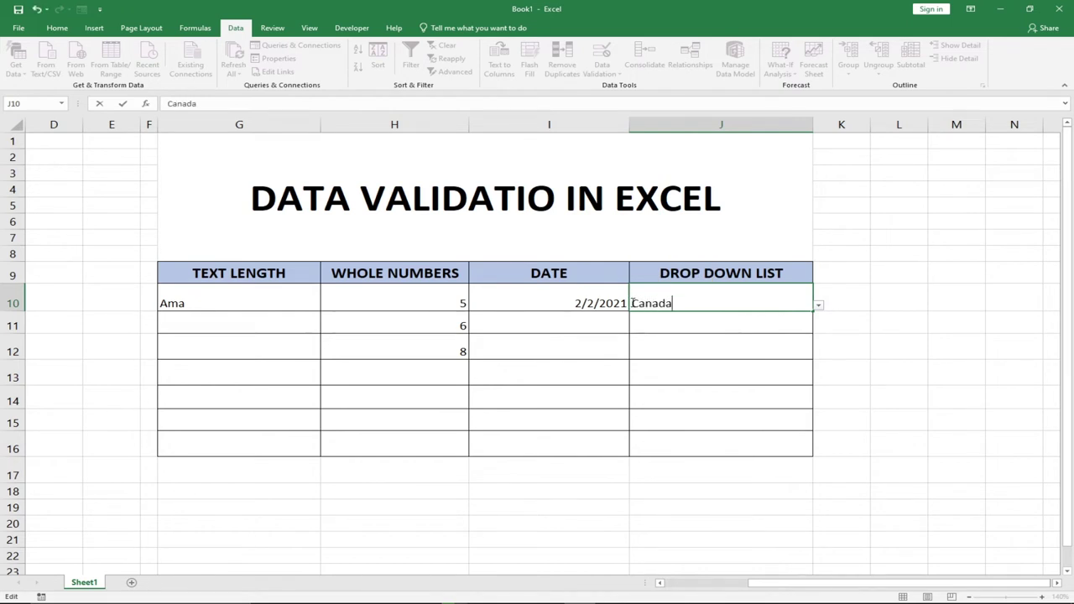
click(693, 322)
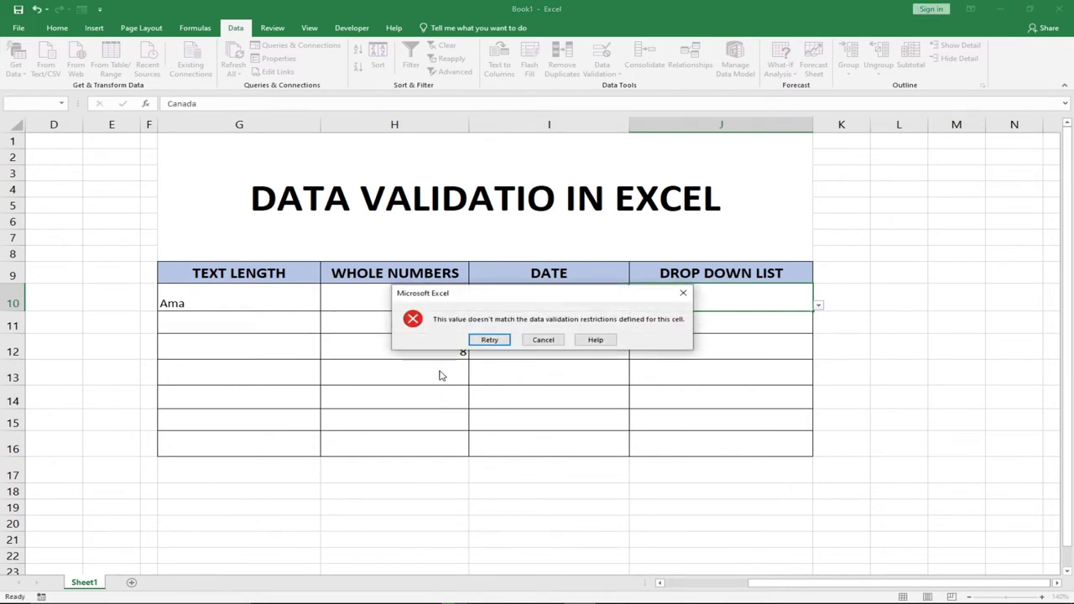
click(683, 293)
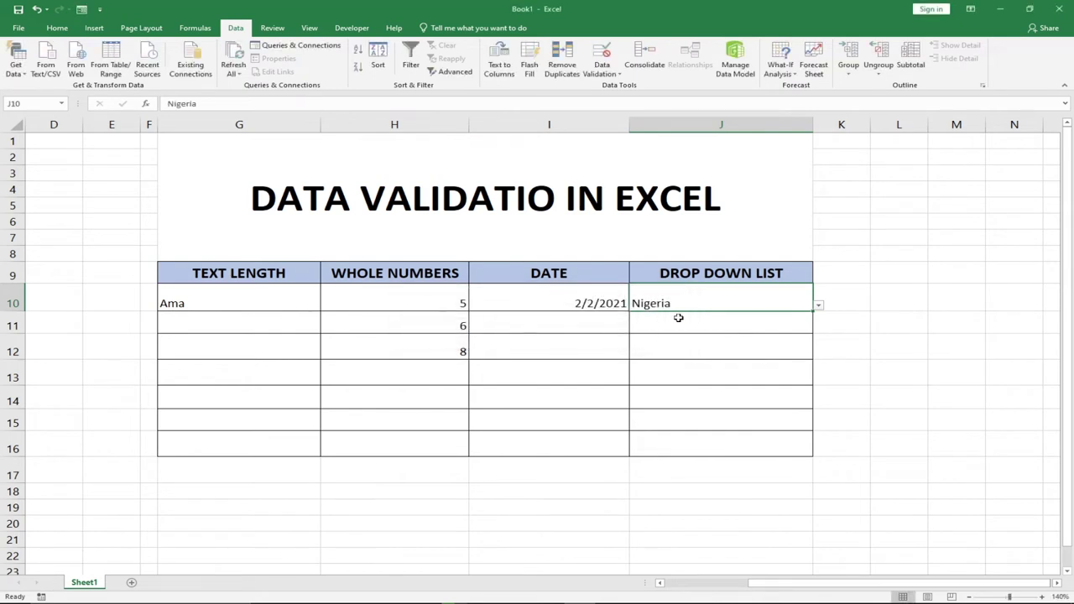
Step: Choose UK from the drop-down list in cell J10
click(818, 305)
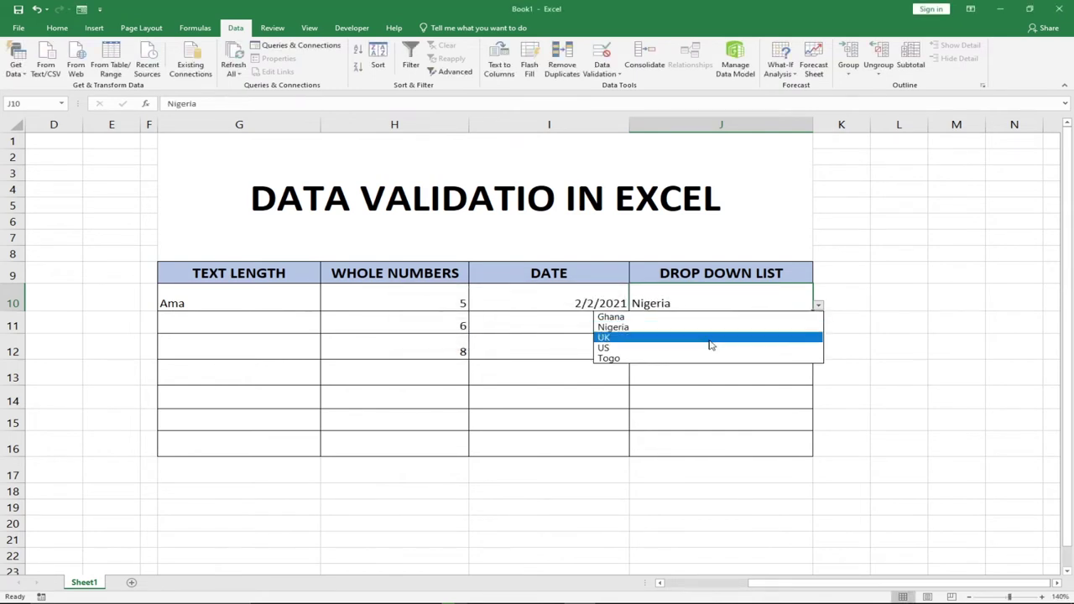
click(681, 339)
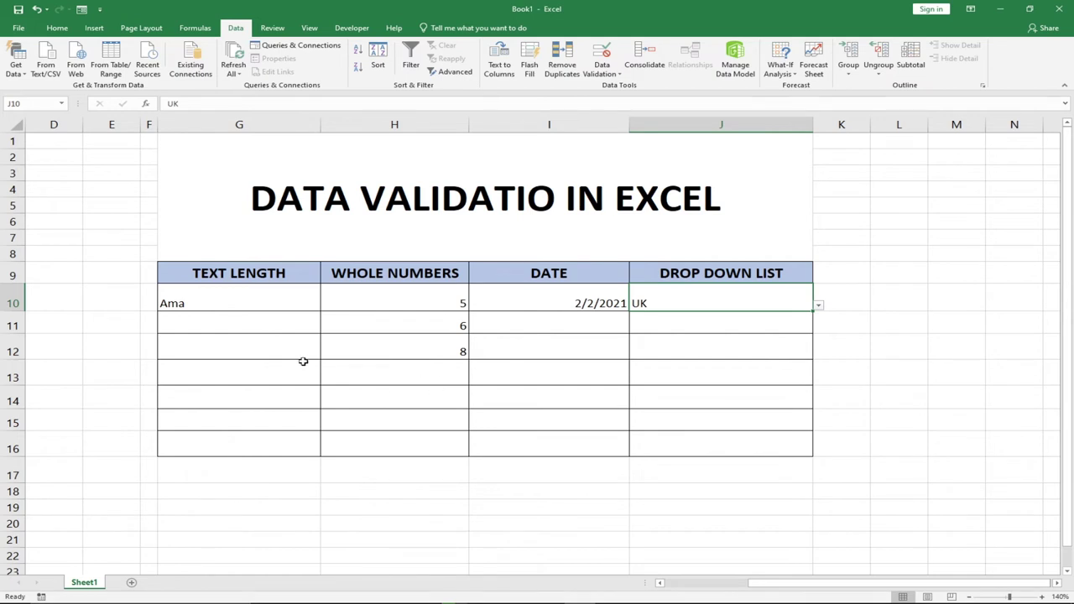
Step: Add an input message titled Info, reading "Enter a number between 3 to 3", to the validation of cells G10:G16 under TEXT LENGTH
click(214, 301)
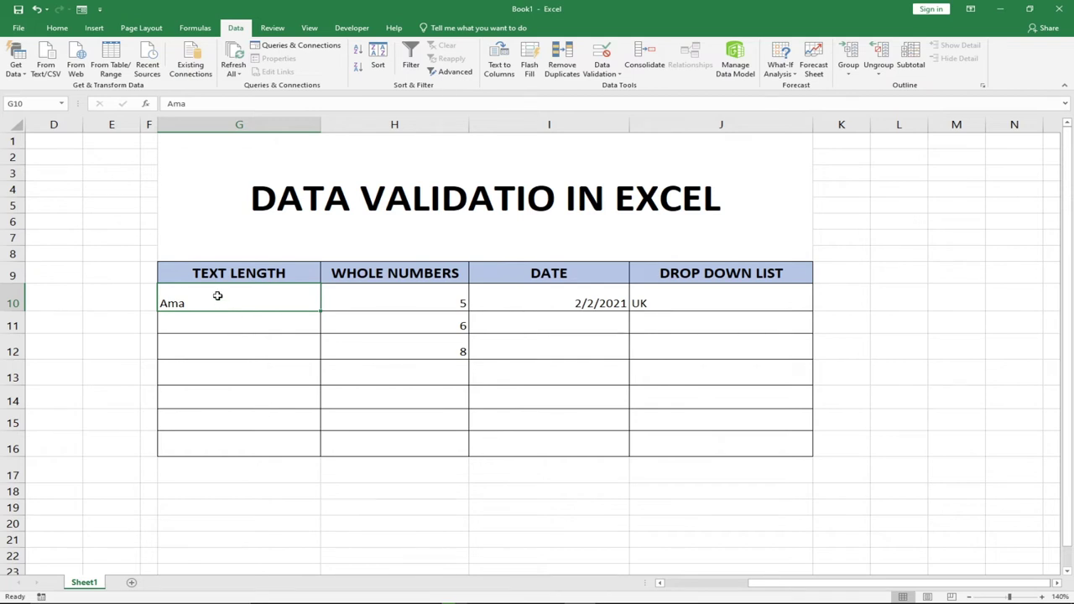
drag(230, 323, 235, 439)
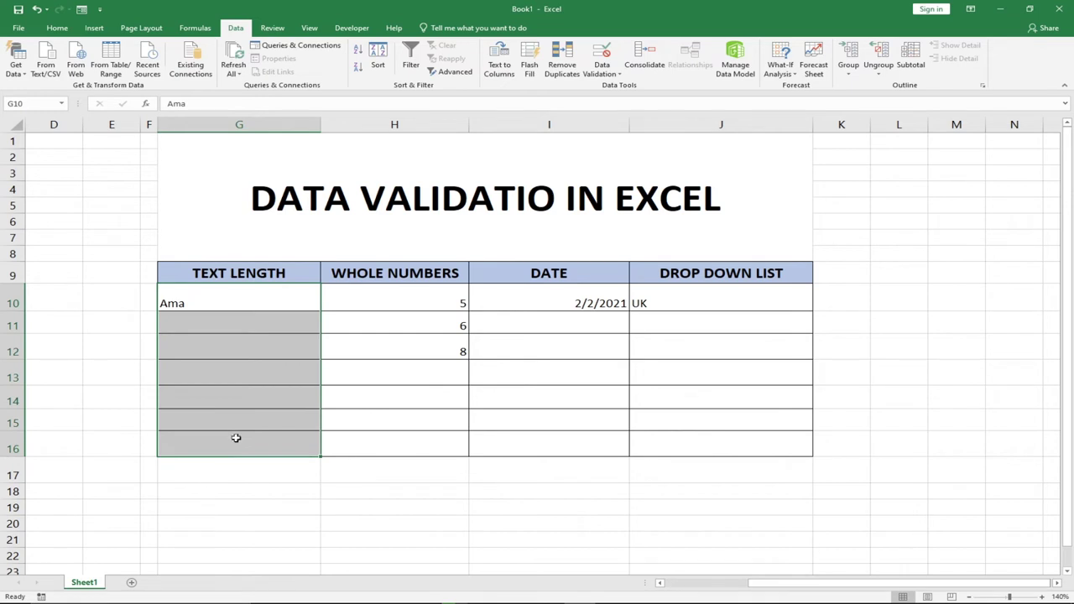
click(610, 74)
click(631, 86)
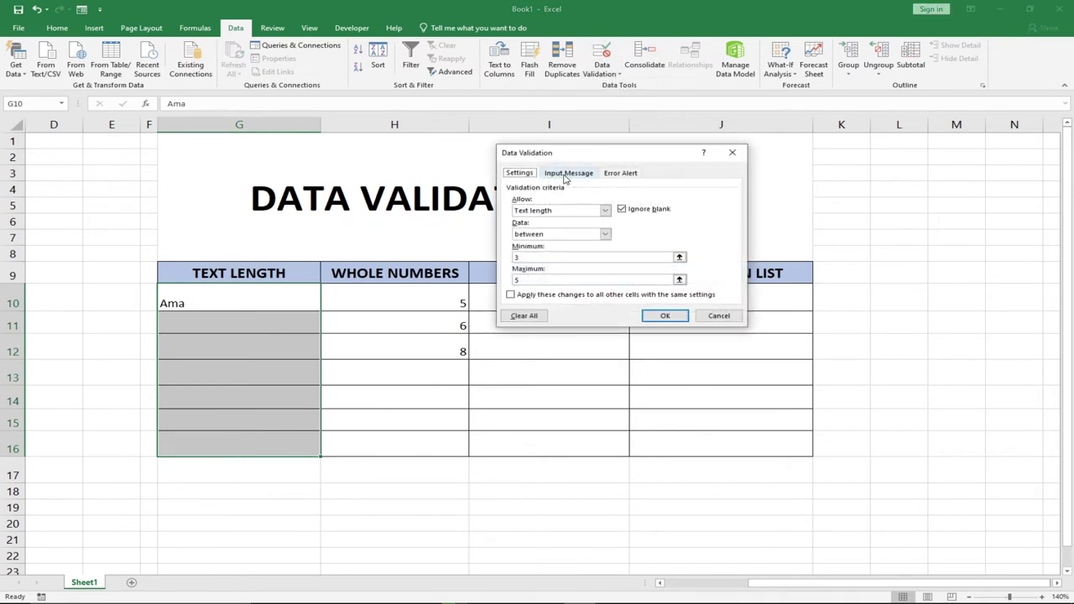
click(565, 174)
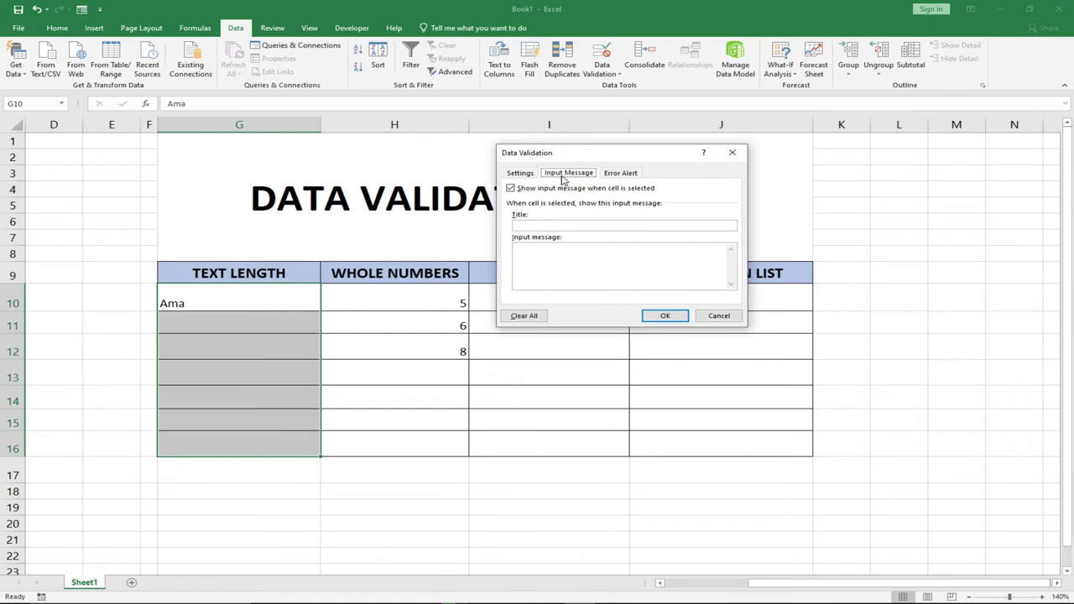
click(538, 225)
click(522, 174)
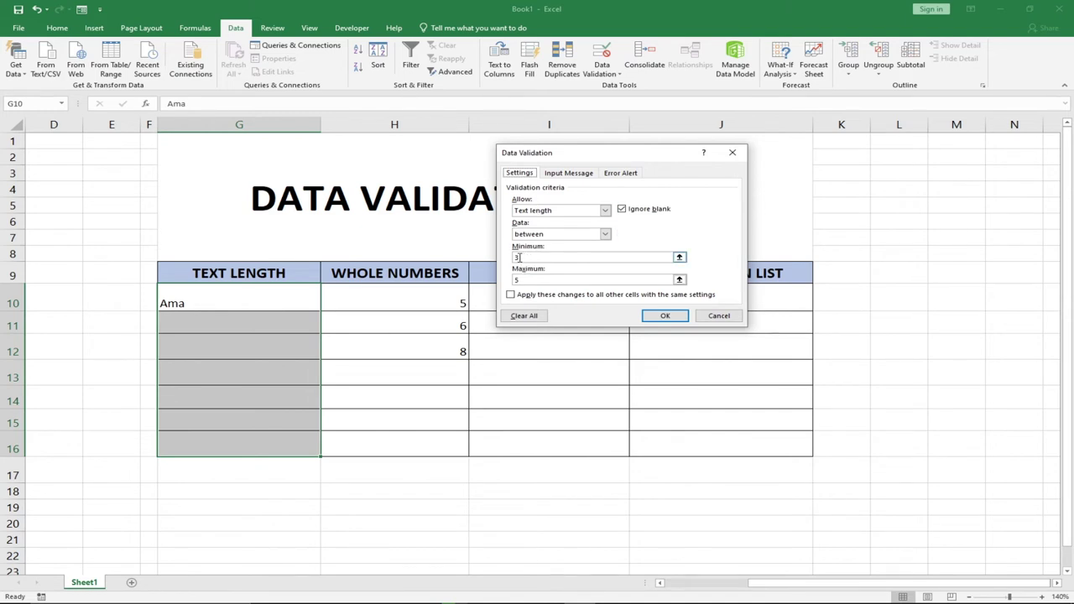
click(559, 176)
click(528, 260)
text(IN)
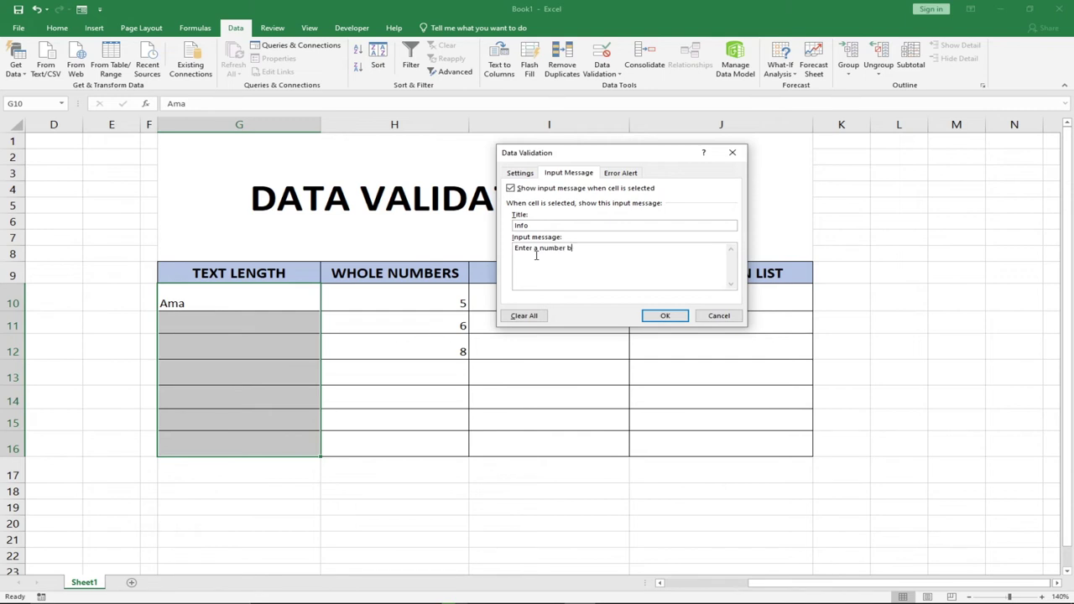
text(en 3 to 3)
click(663, 315)
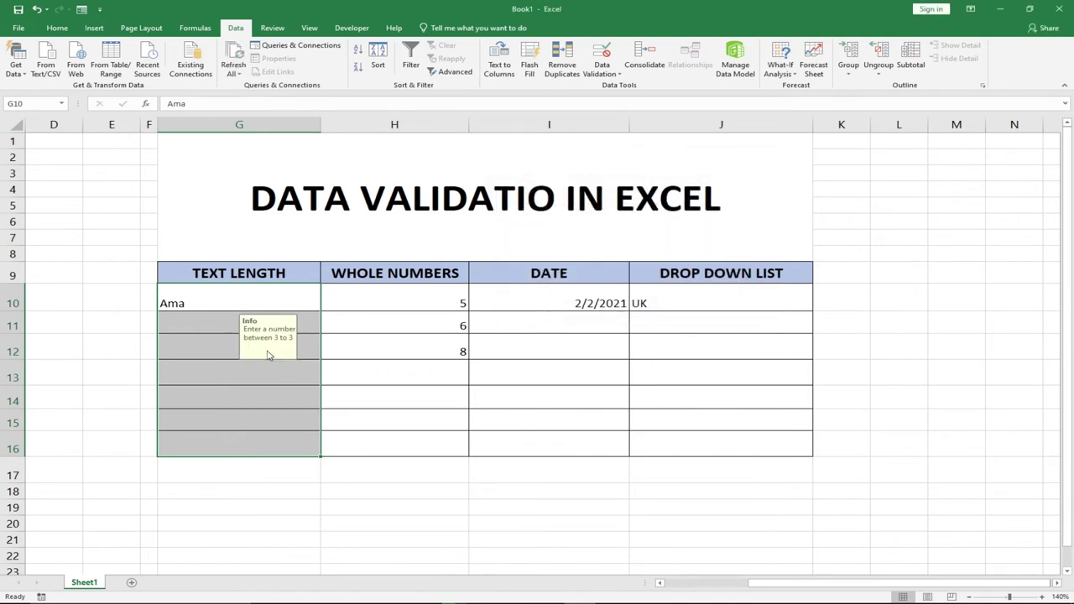
Step: Select individual cells in G10:G16 under TEXT LENGTH to check that the input message pops up on each
click(210, 326)
click(215, 304)
click(214, 321)
click(207, 347)
click(199, 375)
click(198, 412)
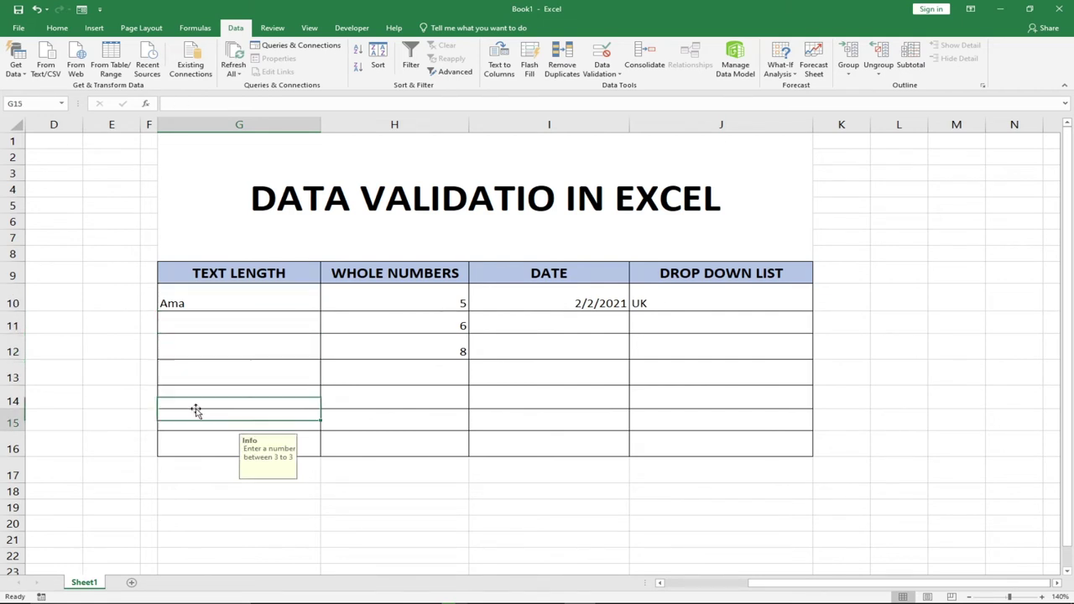
click(198, 400)
click(199, 416)
click(196, 441)
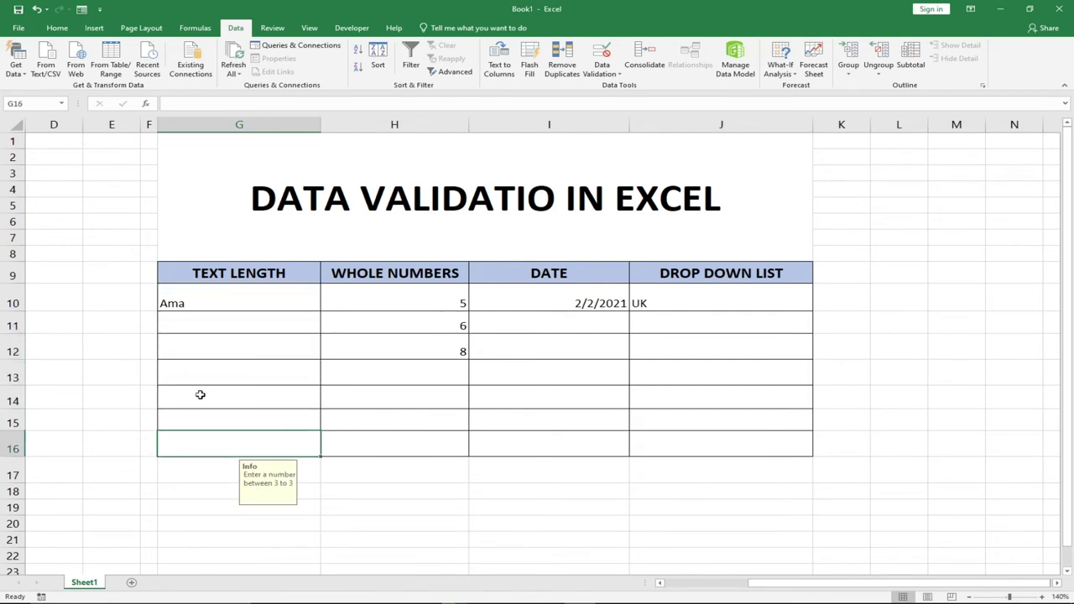
click(204, 328)
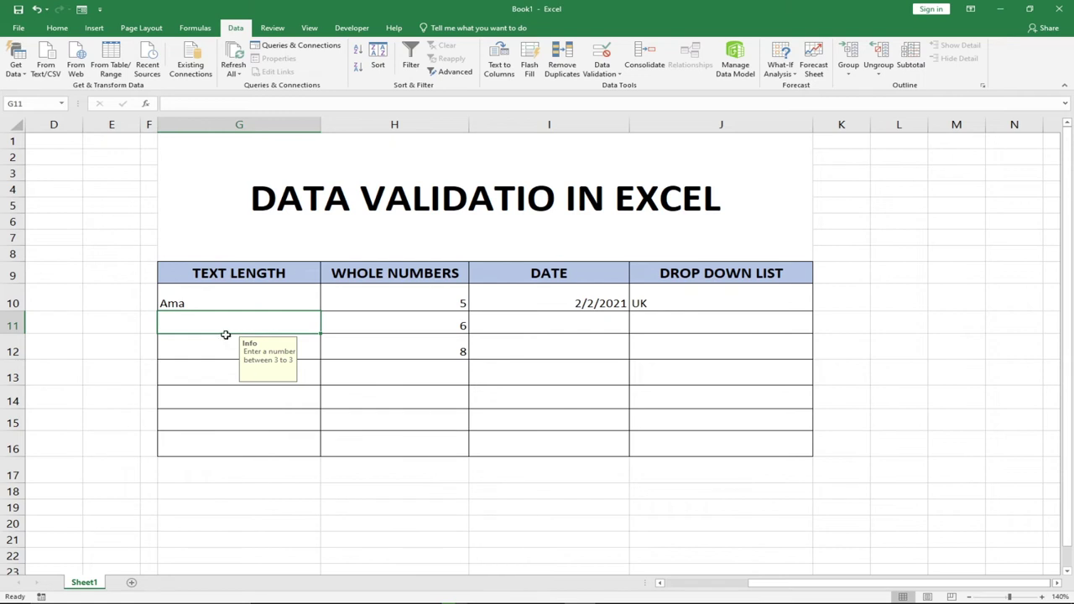
Step: Correct the input message of cells G10:G16 to read "Enter a number between 3 to 5"
drag(225, 305, 237, 425)
click(601, 71)
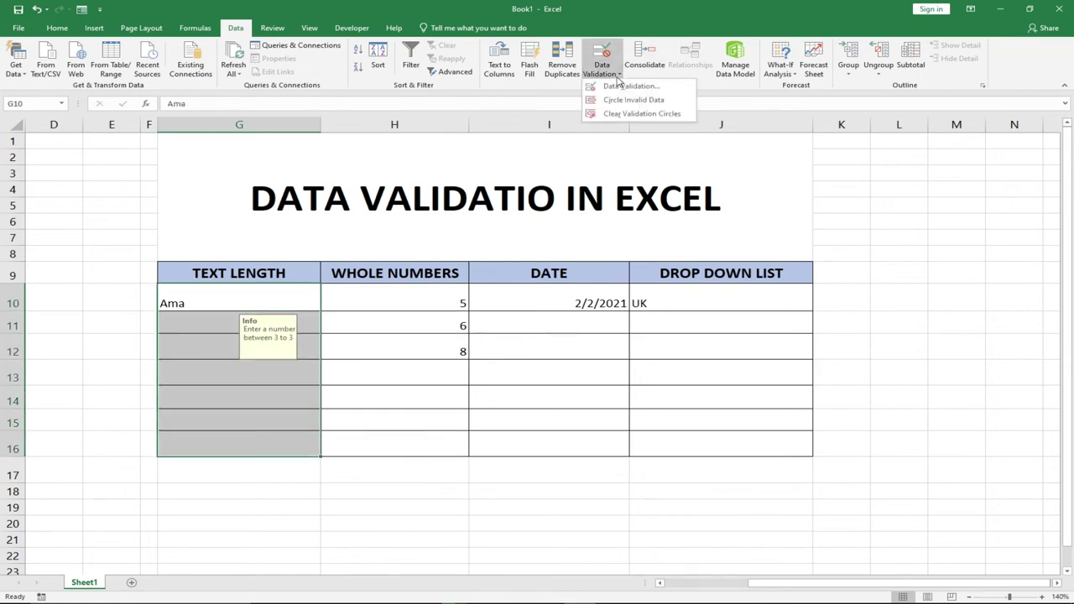
click(621, 87)
click(622, 250)
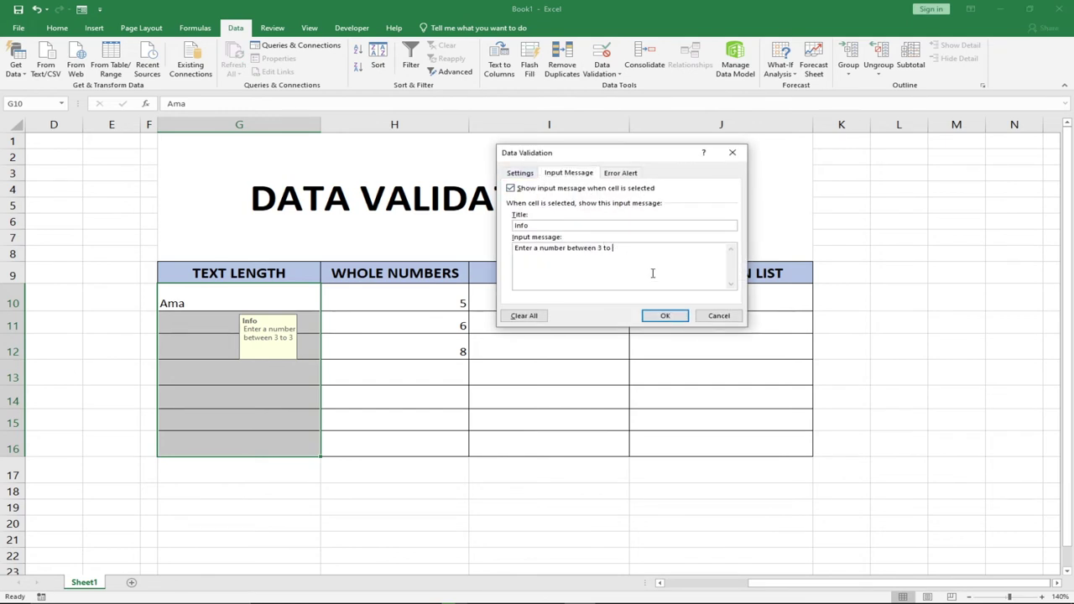
click(664, 316)
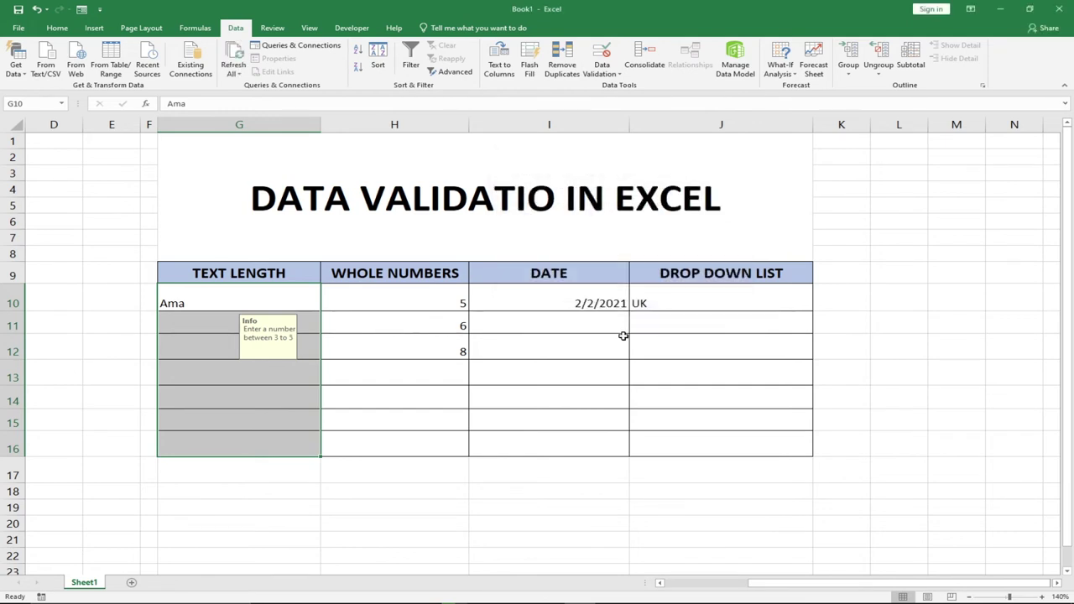
Step: Check the corrected input message on several TEXT LENGTH cells, comparing with cell H10 under WHOLE NUMBERS
click(234, 371)
click(216, 329)
click(216, 344)
click(216, 374)
click(227, 302)
click(369, 294)
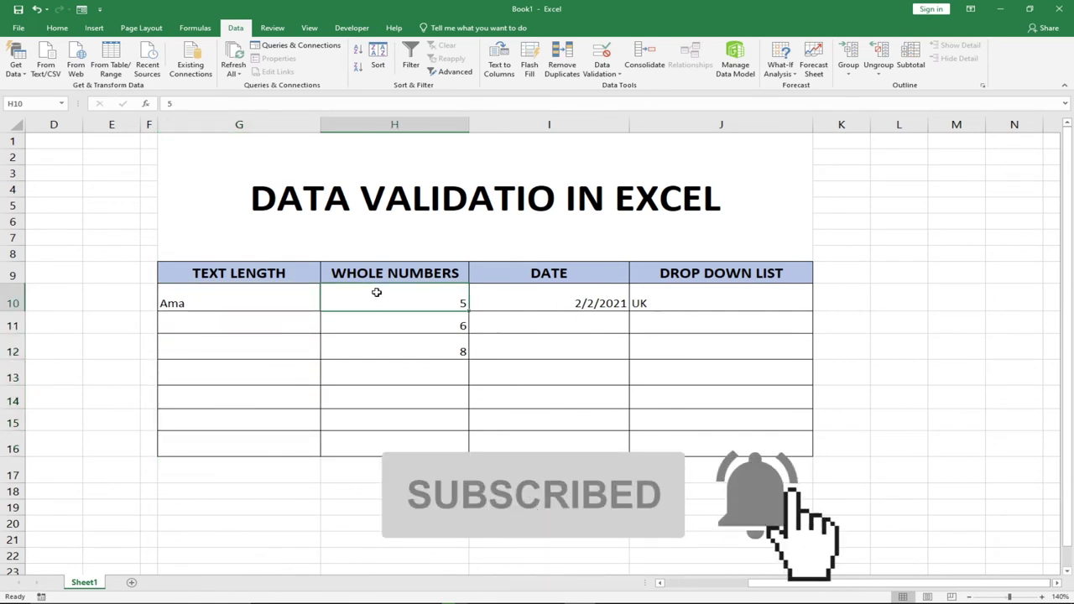
click(281, 308)
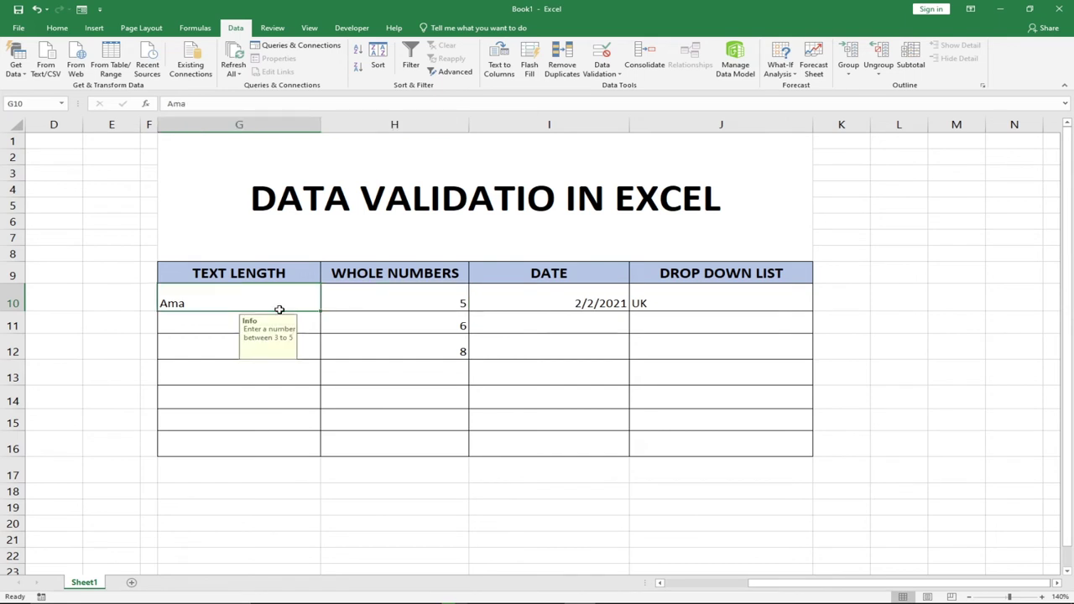
click(209, 327)
click(210, 302)
click(206, 323)
click(203, 345)
drag(204, 297, 217, 445)
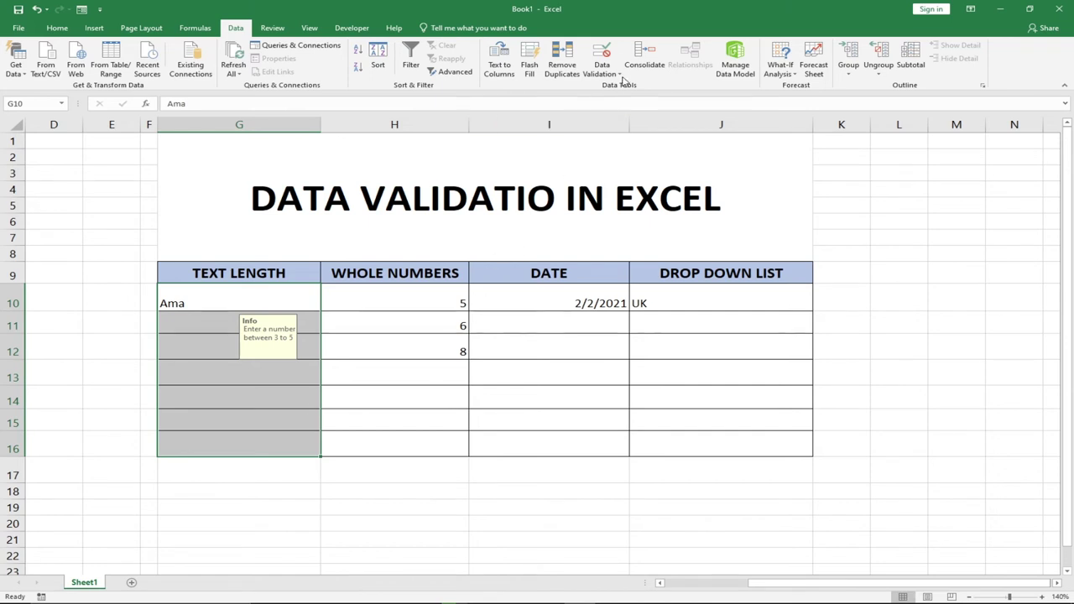
click(216, 305)
Step: Try to enter the two-letter text "am" in cell G11 under TEXT LENGTH to test the validation, cancelling the entry
click(192, 316)
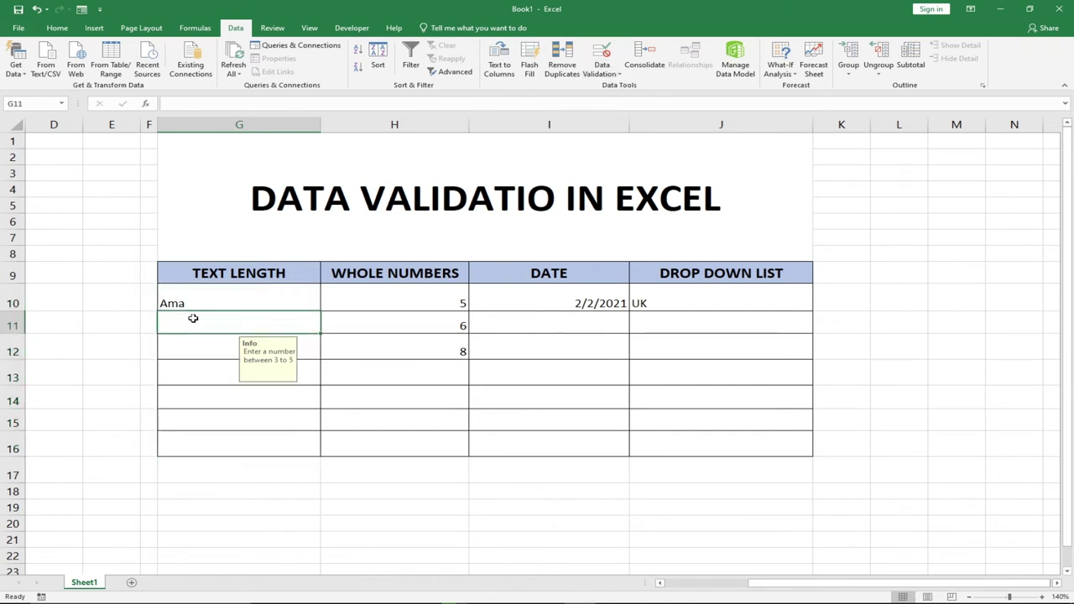
double_click(197, 318)
text(ama)
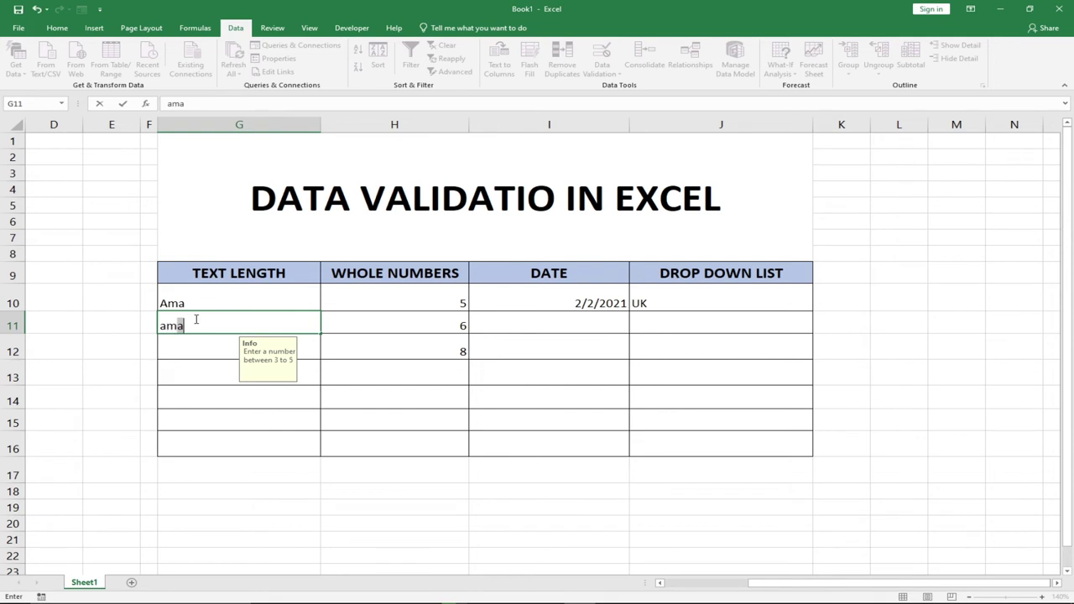
key(BackSpace)
key(Return)
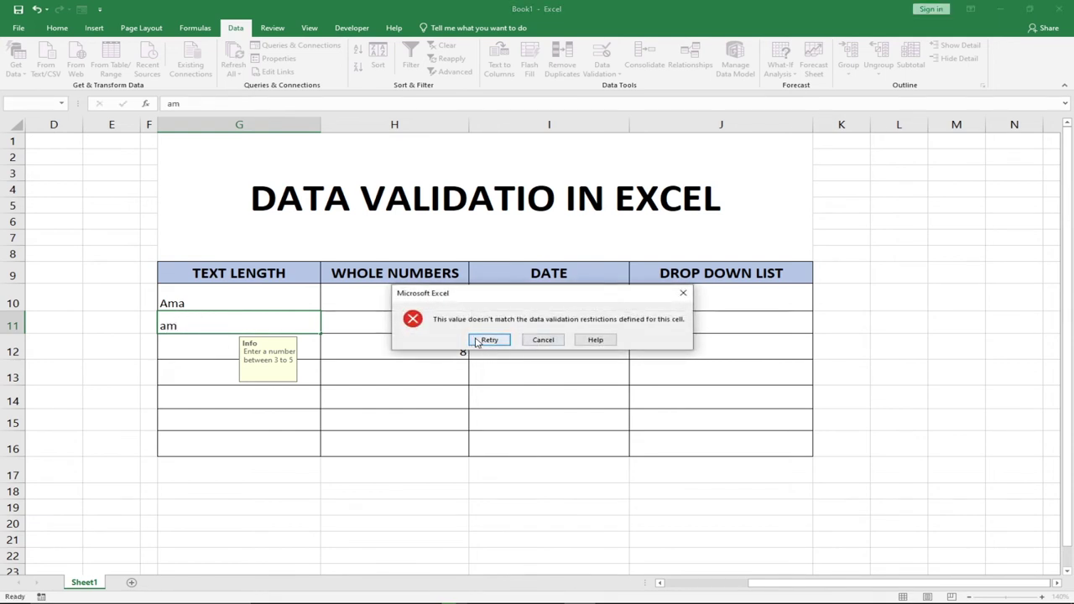
click(682, 294)
Step: Add an error alert titled Invalid, reading "You must enter a number between 3 to 5", to the validation of cells G10:G16
drag(199, 296, 219, 428)
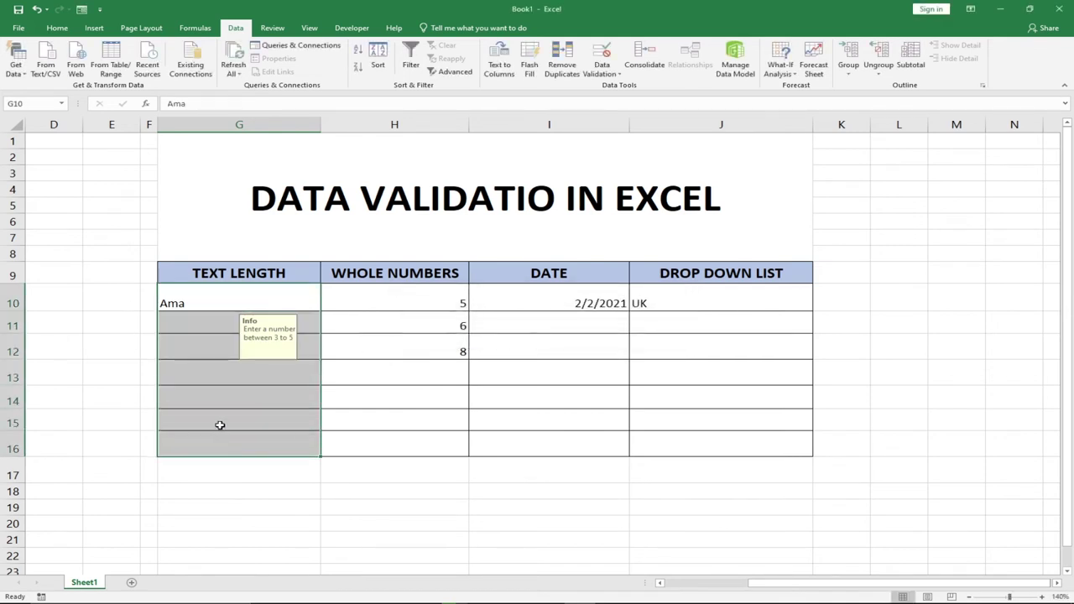
click(615, 76)
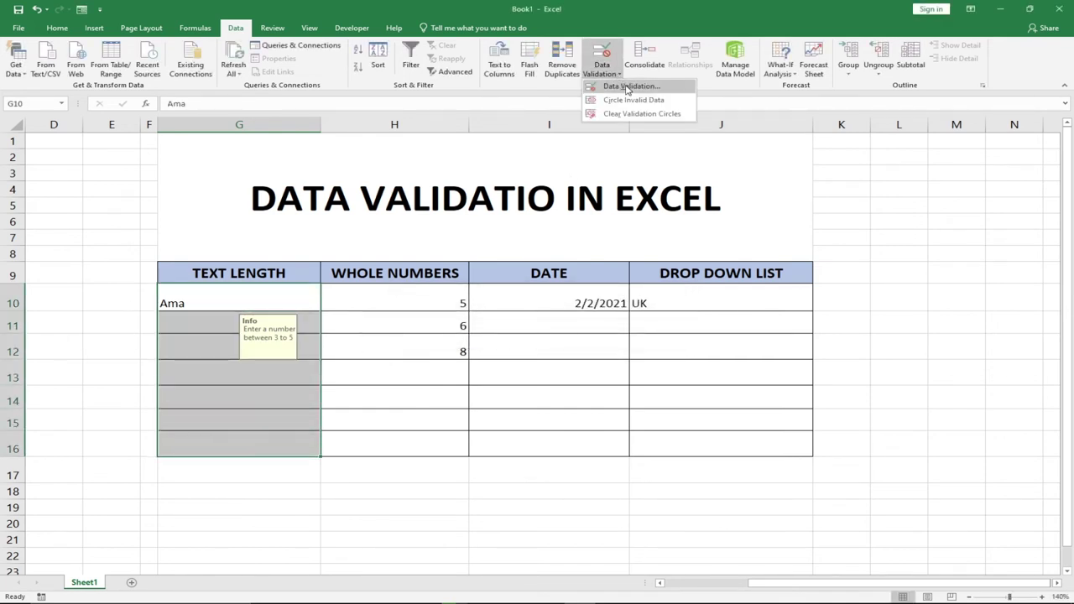
click(626, 85)
click(620, 172)
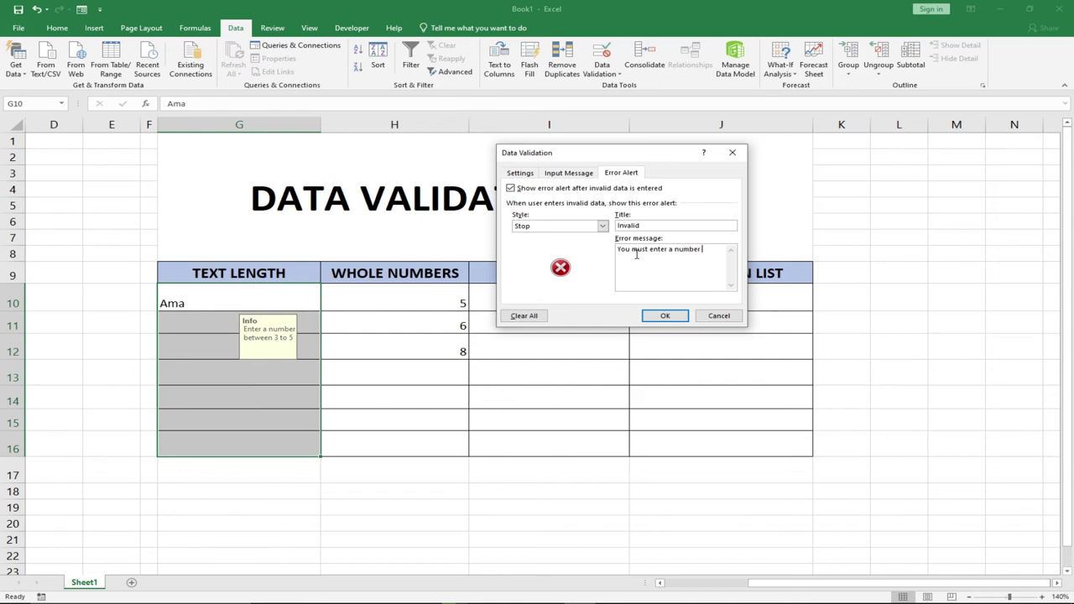
text(een 3 to 5)
click(665, 315)
Step: Test the custom error alert by trying "am" in cell G11, and dismiss the alert
click(170, 323)
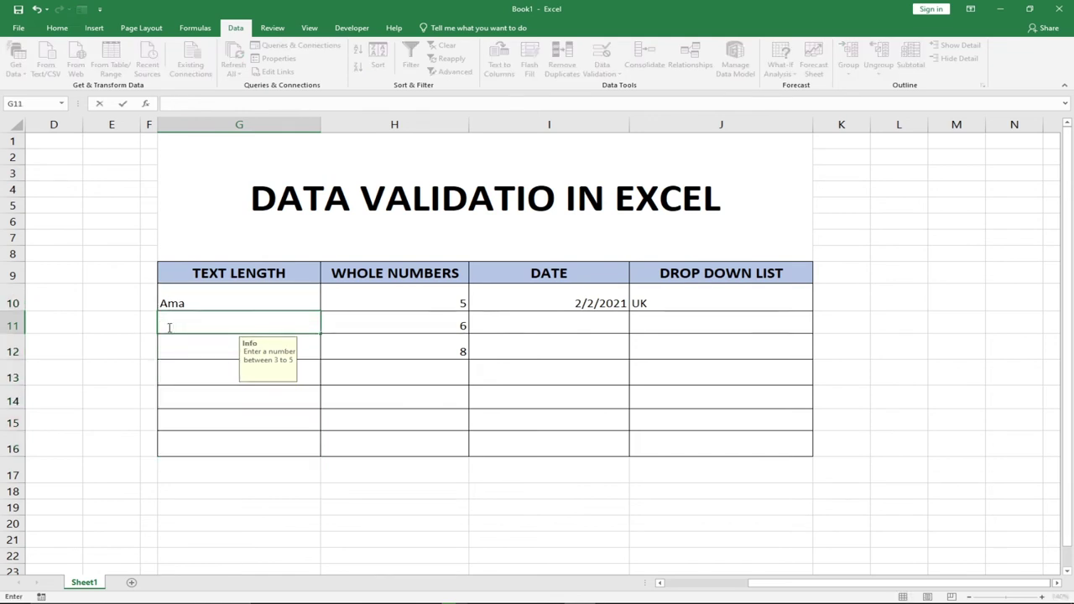
text(ama)
key(BackSpace)
click(206, 364)
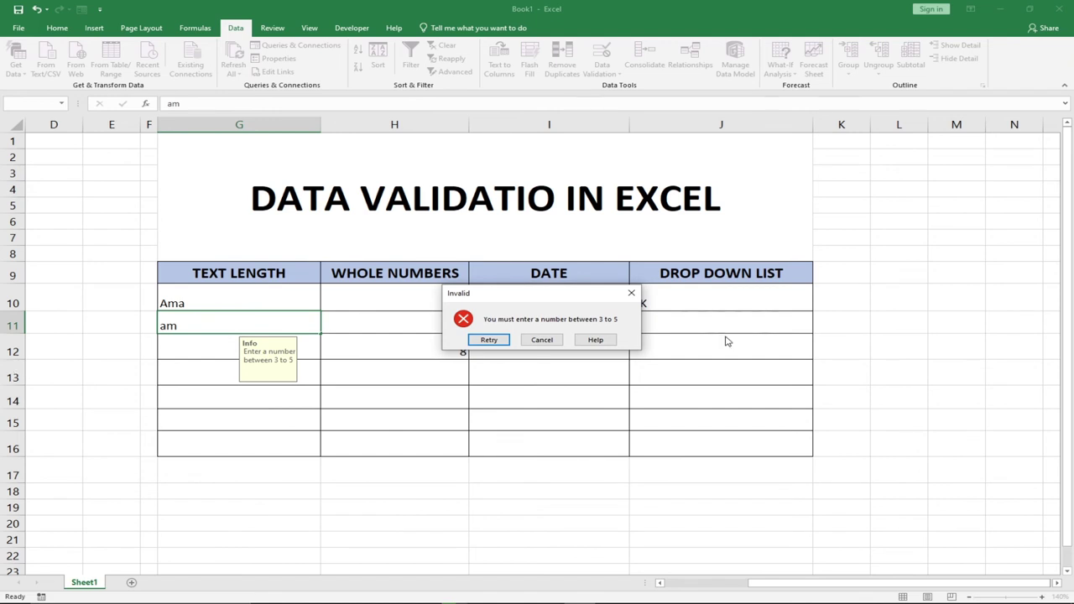
click(631, 293)
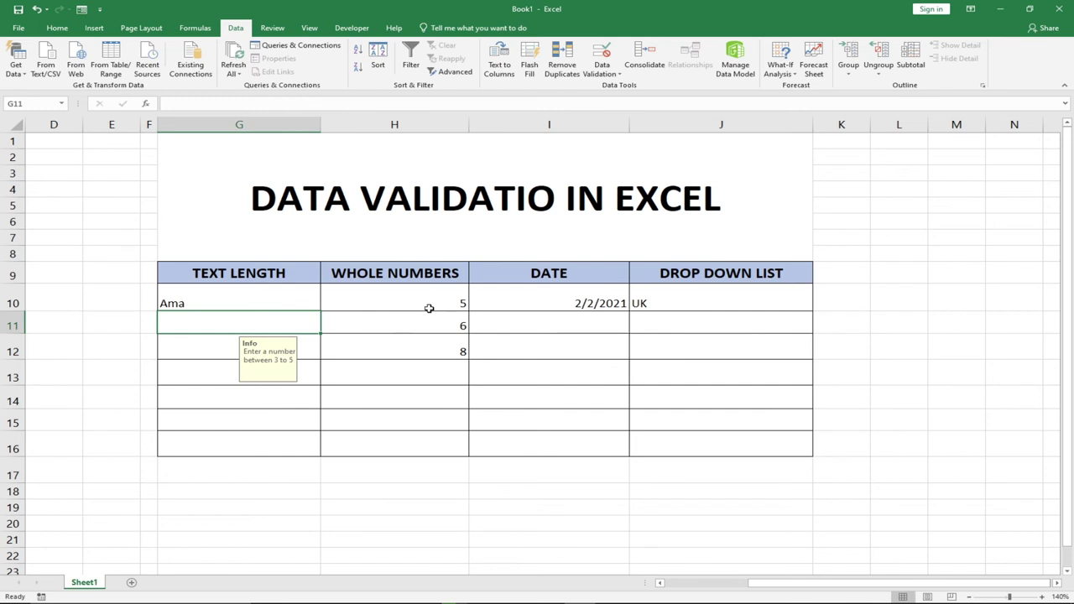
Step: Add an input message titled Info, reading "Enter whole number between 5 to 10", to the validation of cells H10:H16 under WHOLE NUMBERS
click(382, 297)
drag(389, 293, 398, 444)
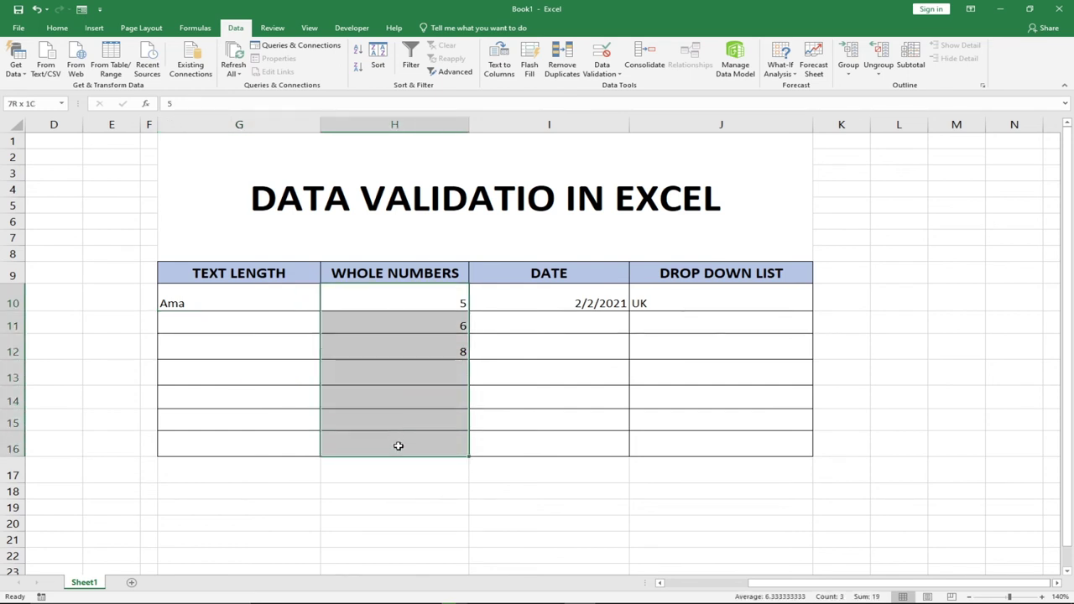
click(609, 74)
click(622, 87)
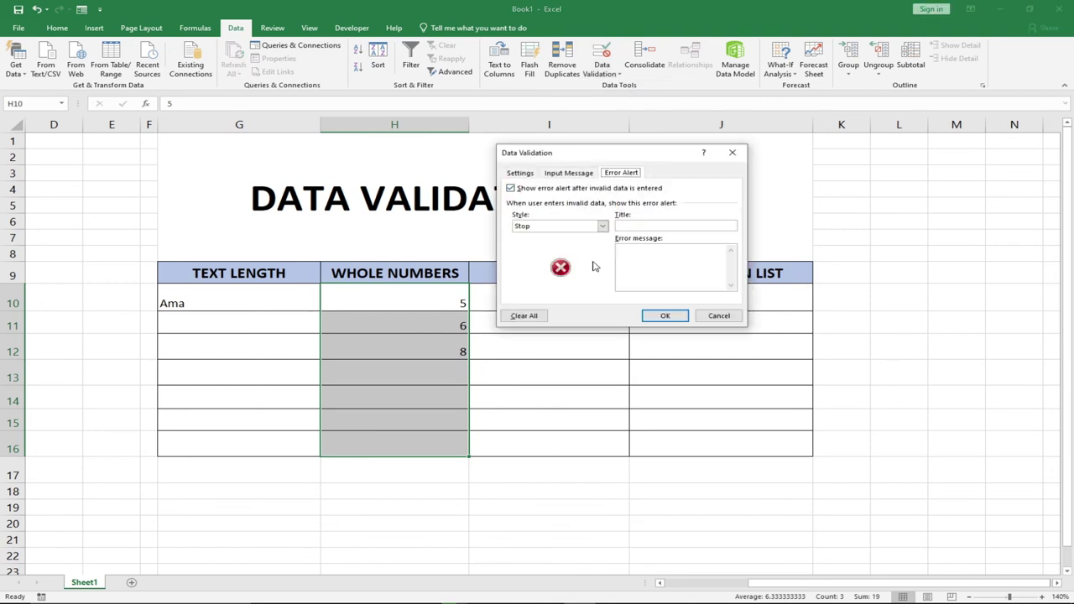
click(571, 172)
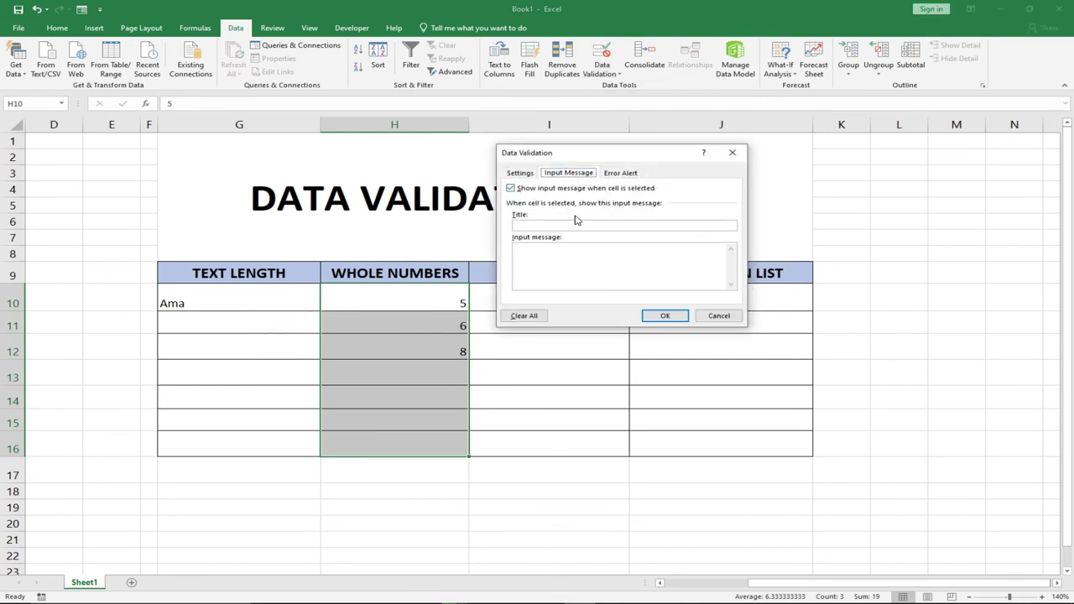
click(523, 173)
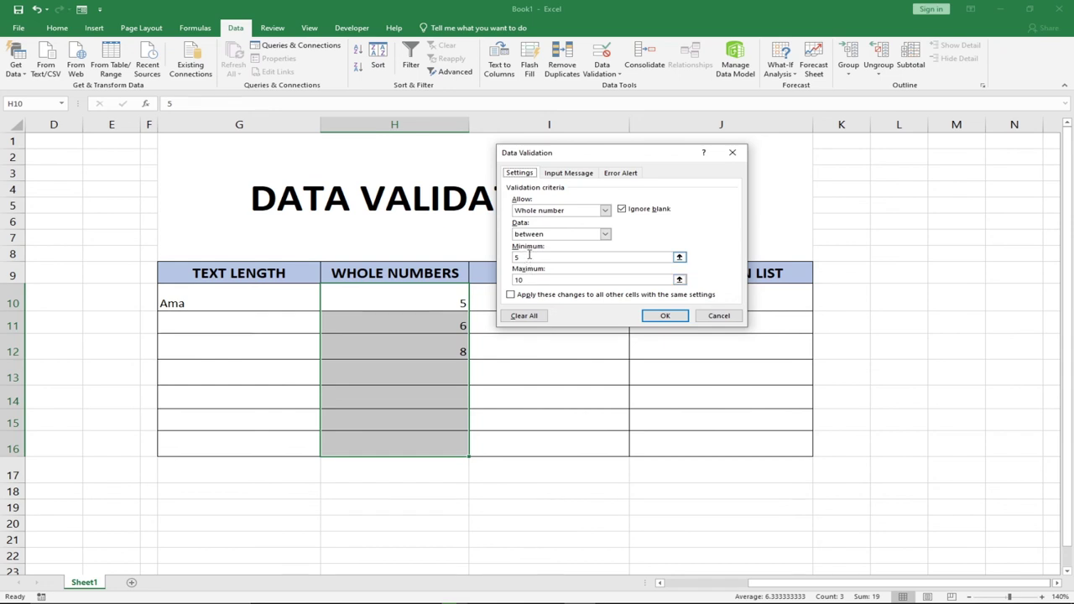
click(564, 175)
click(557, 224)
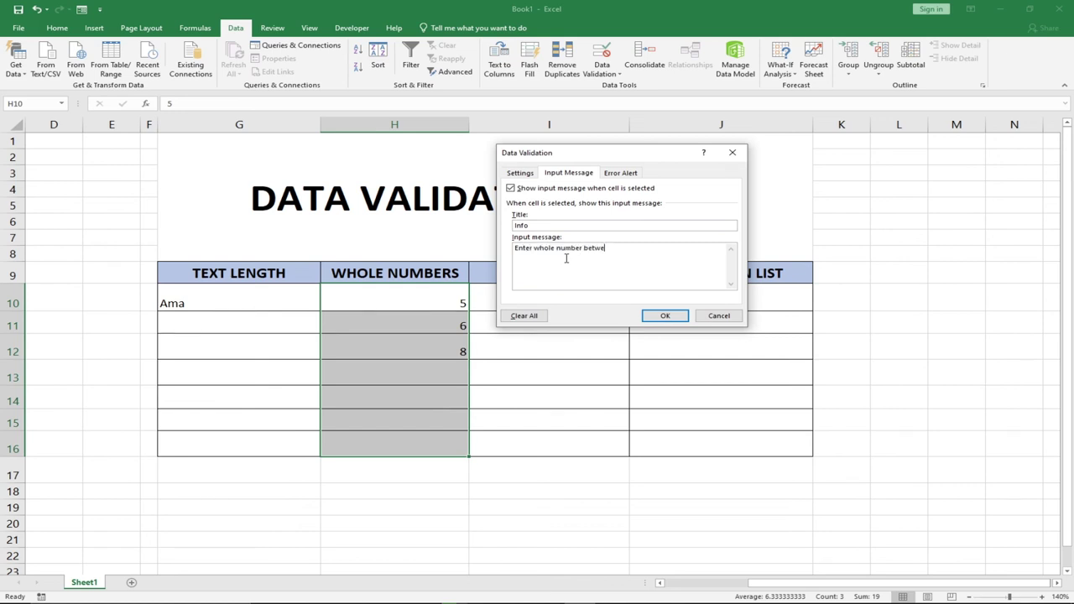
text(5 to 190)
key(BackSpace)
key(BackSpace)
text(0)
click(660, 316)
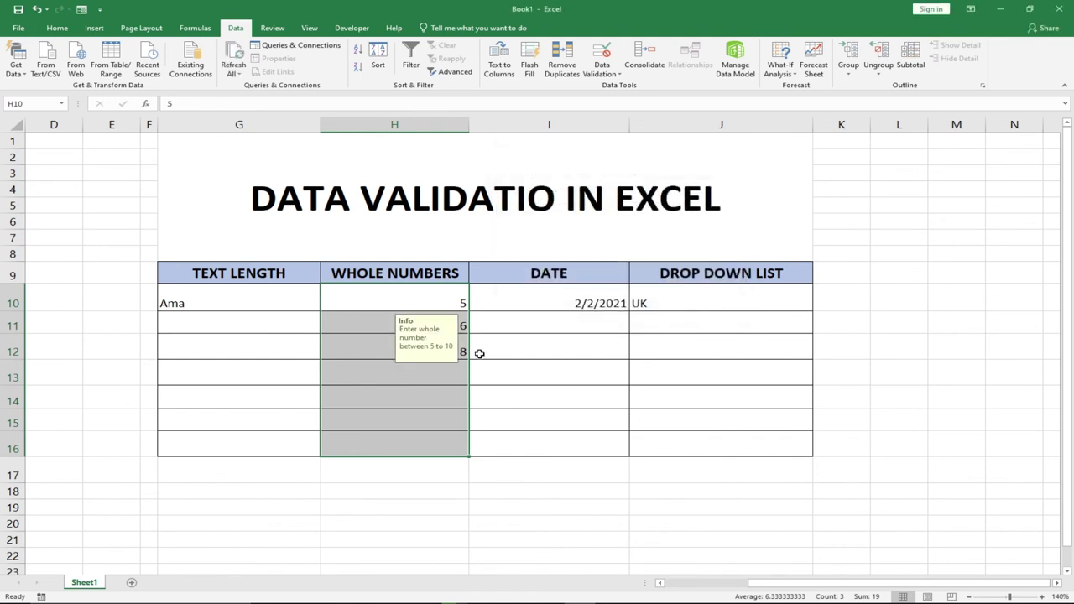
Step: Select individual cells under WHOLE NUMBERS to check that the input message pops up on each
click(352, 329)
click(363, 347)
click(364, 371)
click(367, 403)
click(365, 432)
click(338, 318)
Step: Add an error alert titled Invalid, reading "You must enter a whole between 5 to 10", to the validation of cells H10:H16
drag(342, 288, 372, 445)
click(602, 71)
click(633, 92)
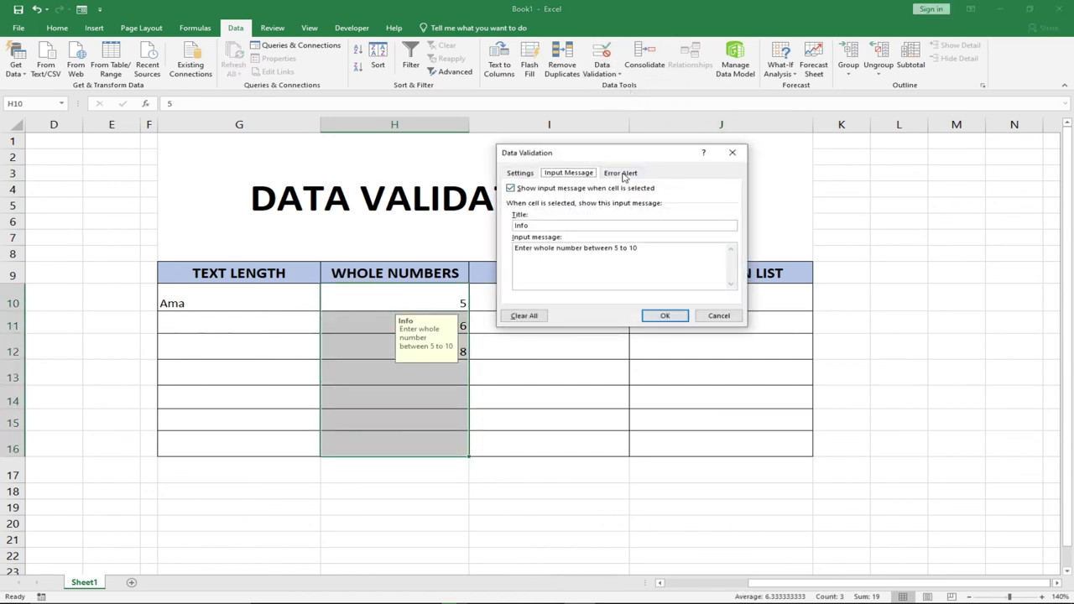
click(621, 172)
click(633, 227)
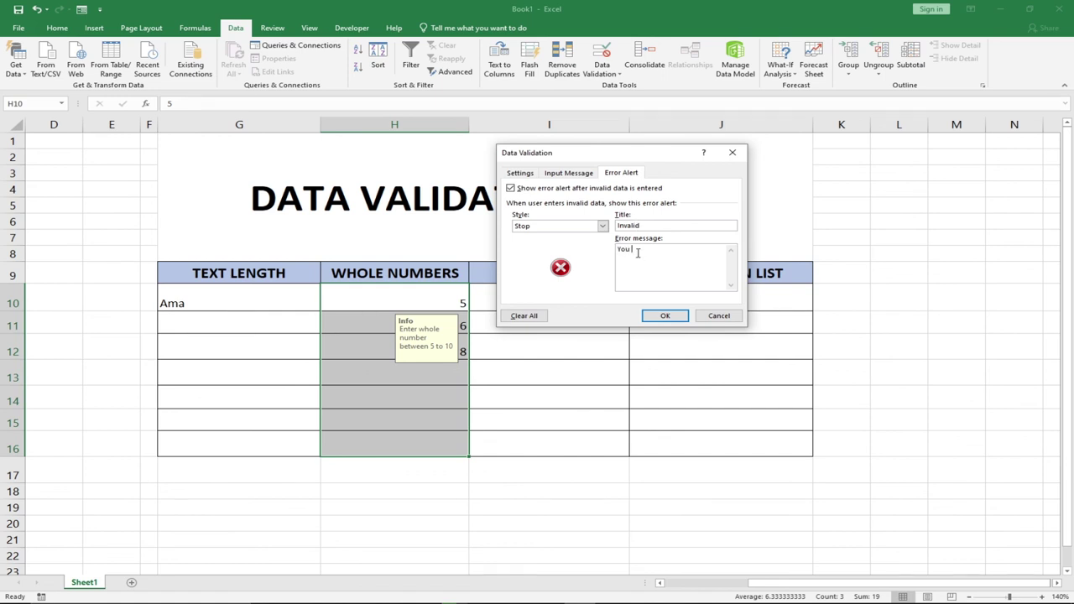
text(ust )
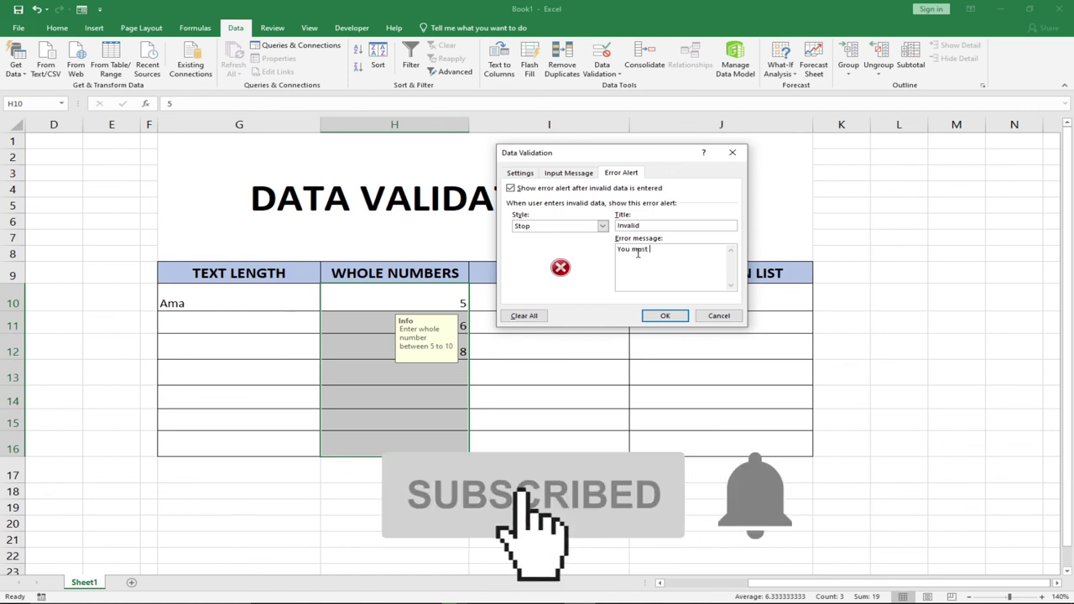
text(enter a number)
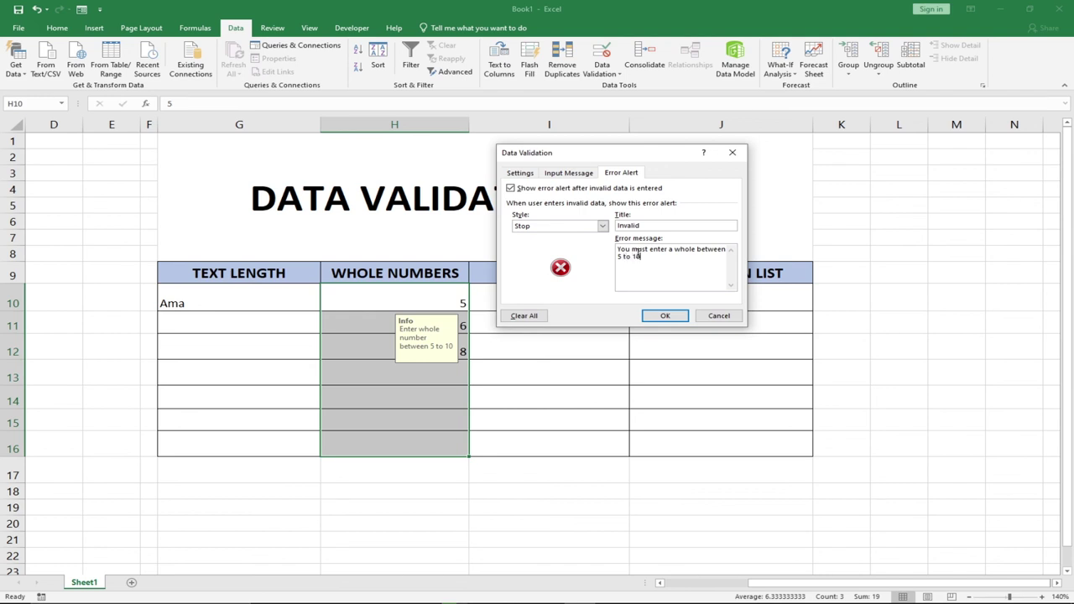
click(668, 315)
Step: Enter the valid number 8 in cell H13 under WHOLE NUMBERS
click(343, 325)
double_click(345, 322)
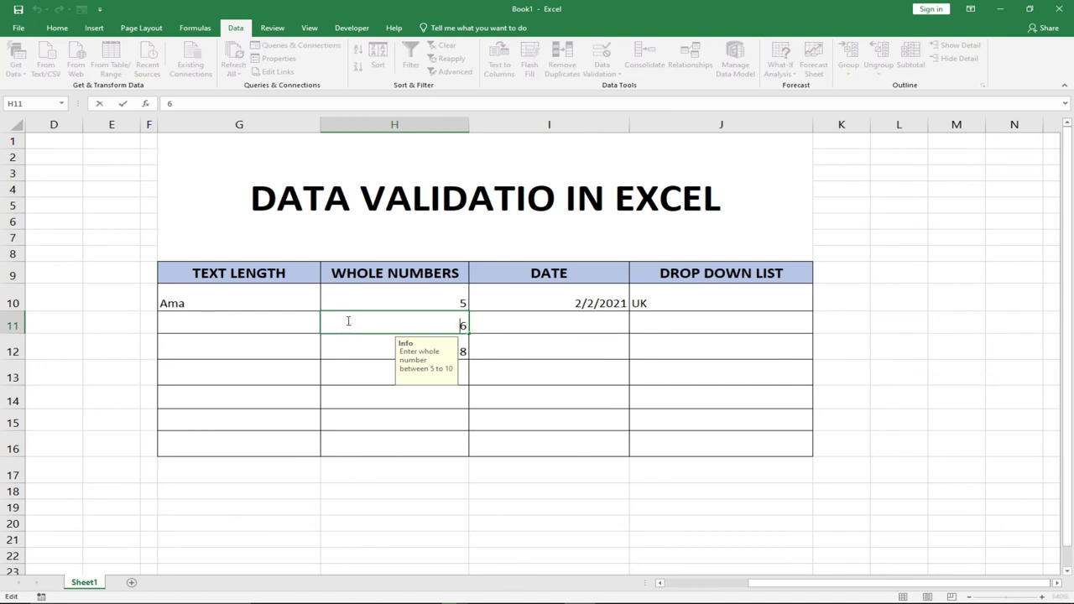
click(354, 374)
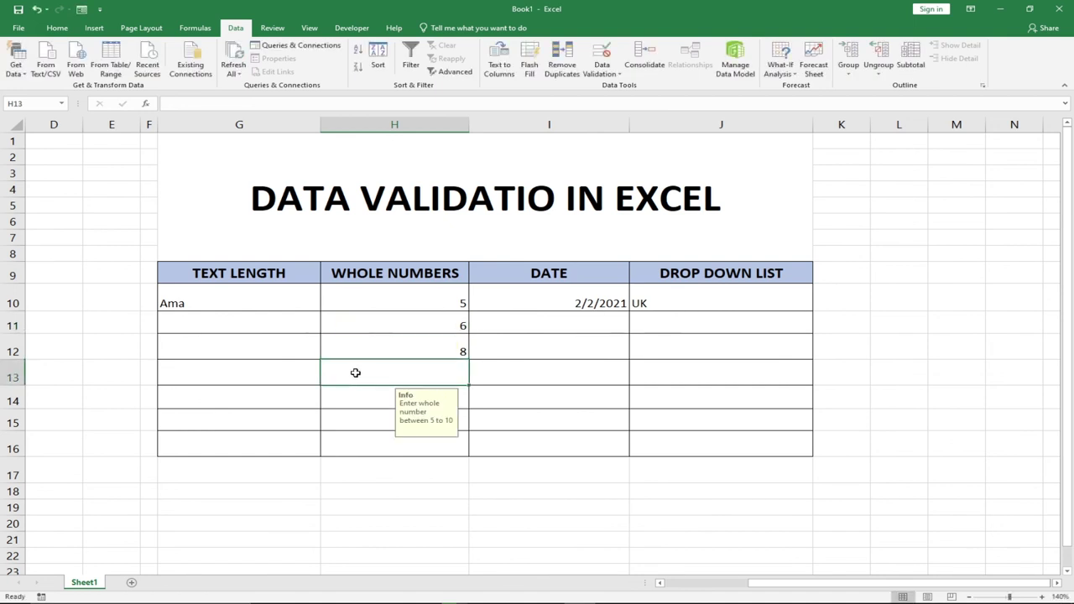
text(8)
Step: Try to enter the out-of-range number 12 in cell H14 to test the custom error alert
click(348, 403)
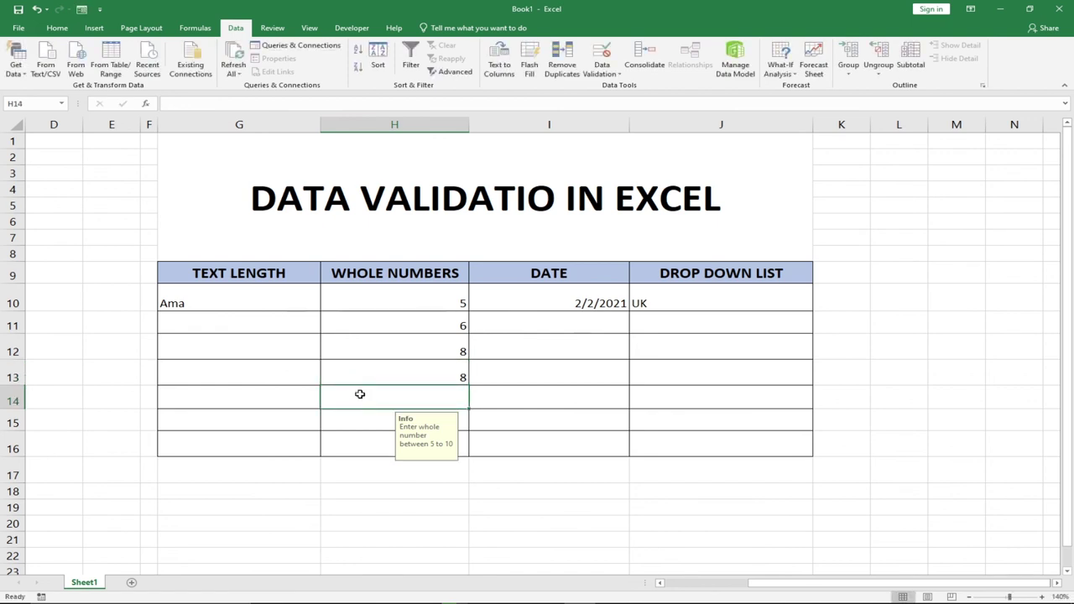
text(12)
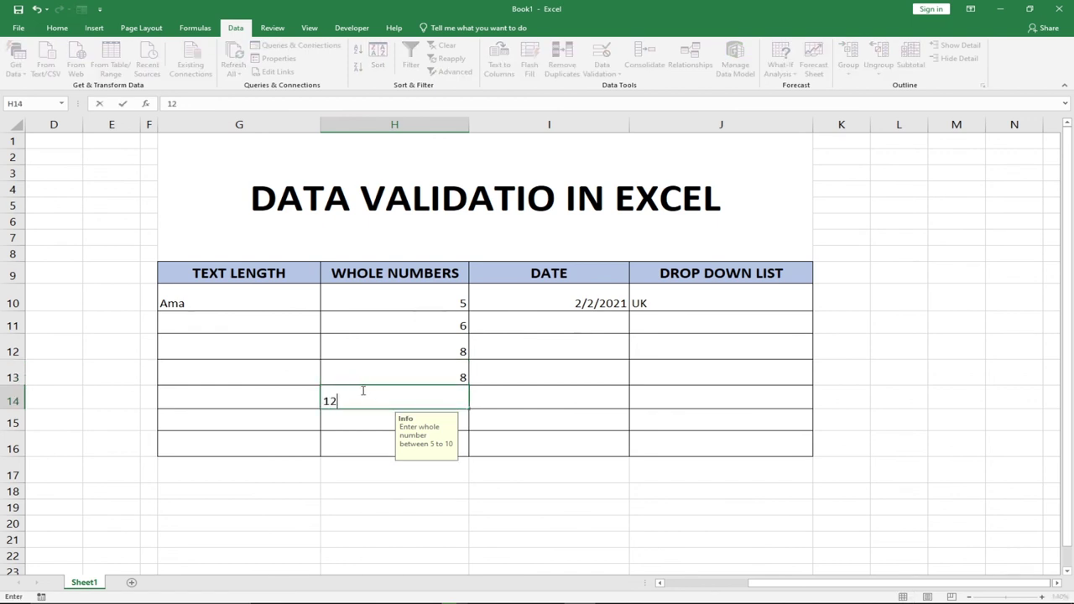
key(Return)
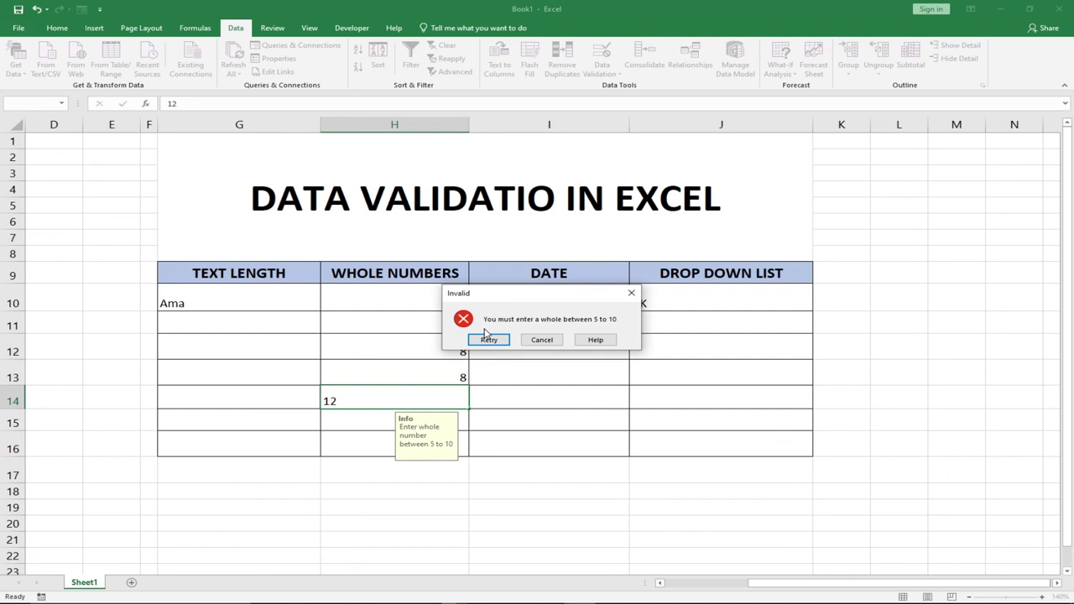